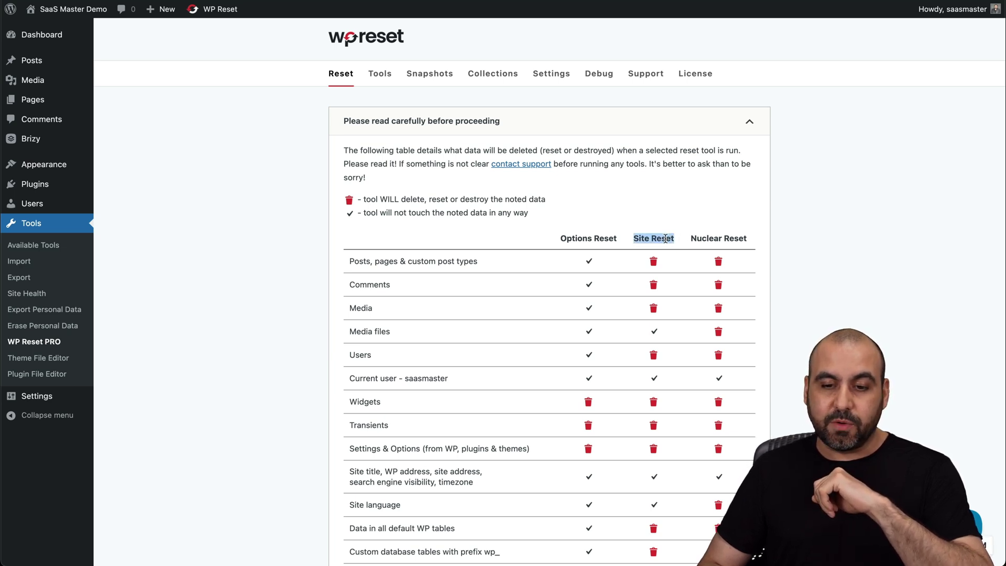
- Tour WP Reset's Tools, Snapshots, Collections, Settings, Debug and Support sections
click(665, 239)
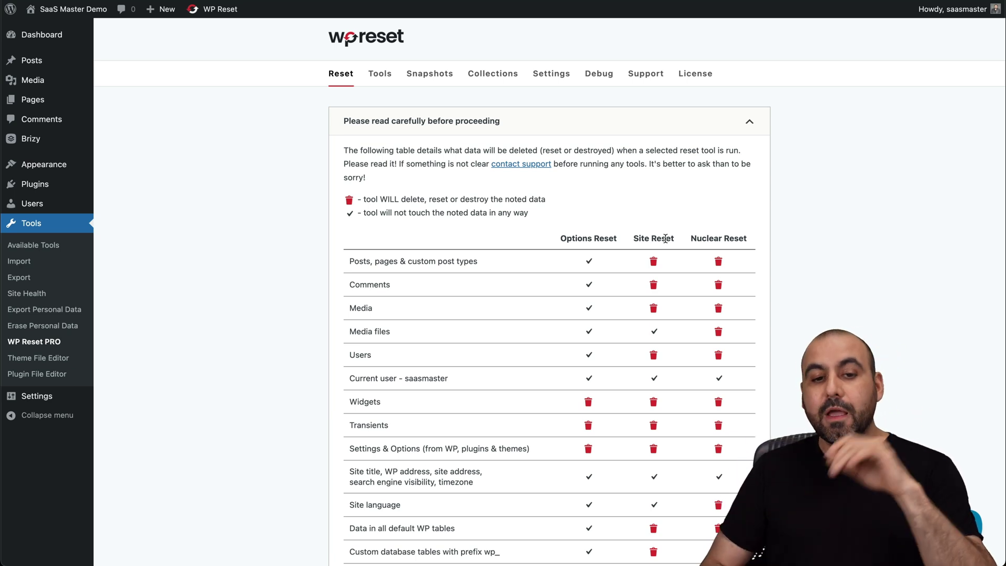
click(380, 74)
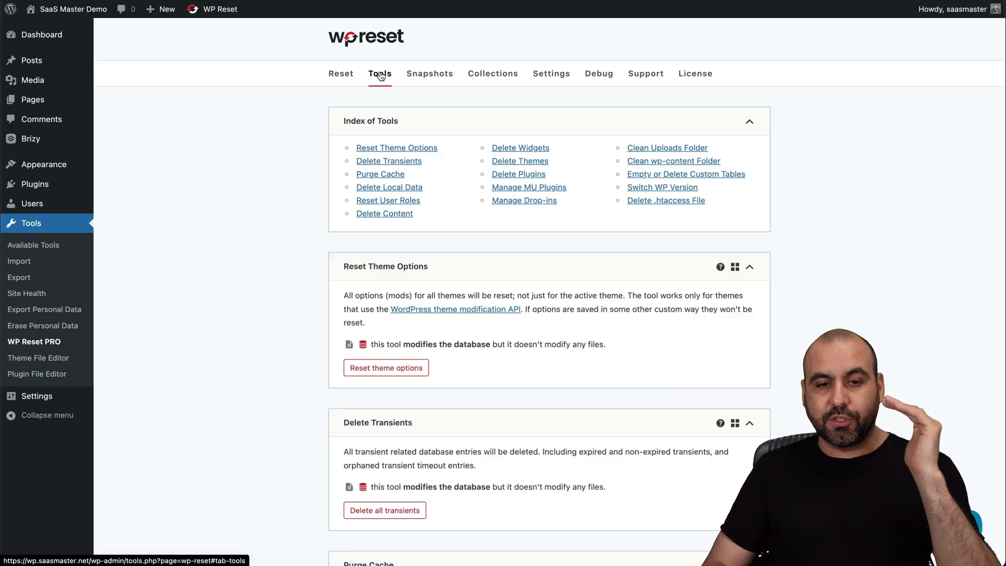
click(429, 73)
click(484, 76)
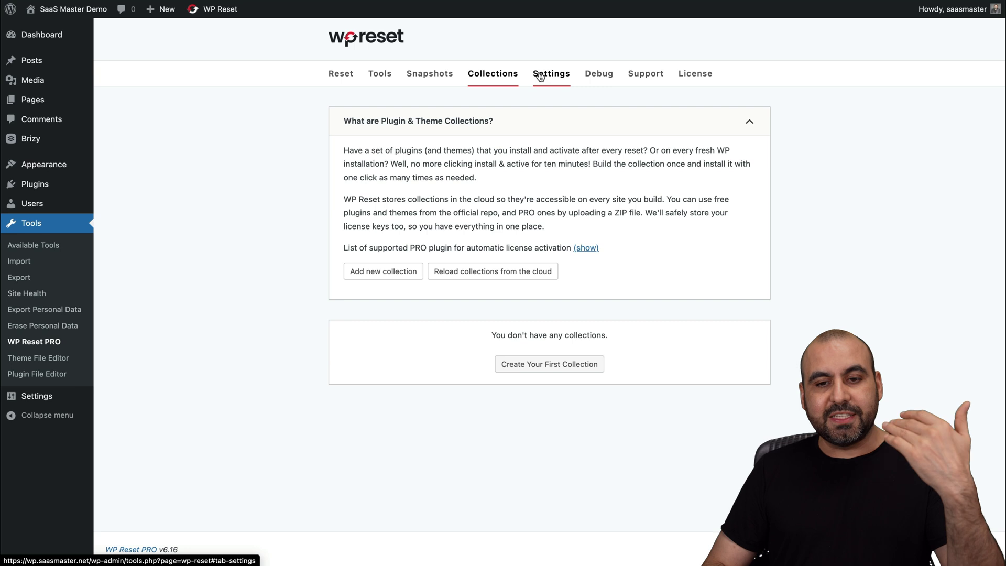
click(551, 74)
click(600, 74)
click(650, 75)
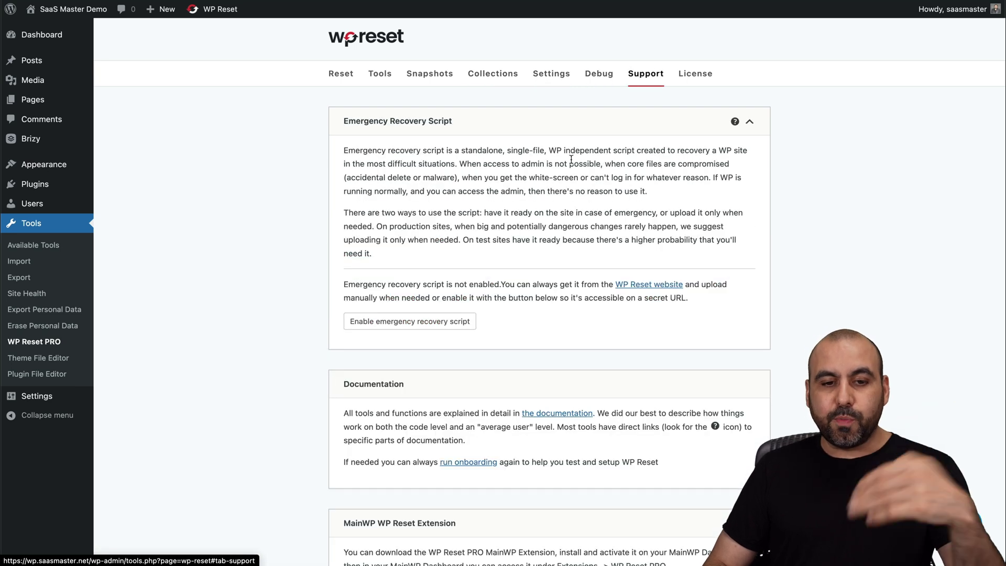
- Return to the Reset overview table, then bring up the AppSumo WP Reset Pro Plan page
drag(342, 120, 522, 120)
click(522, 119)
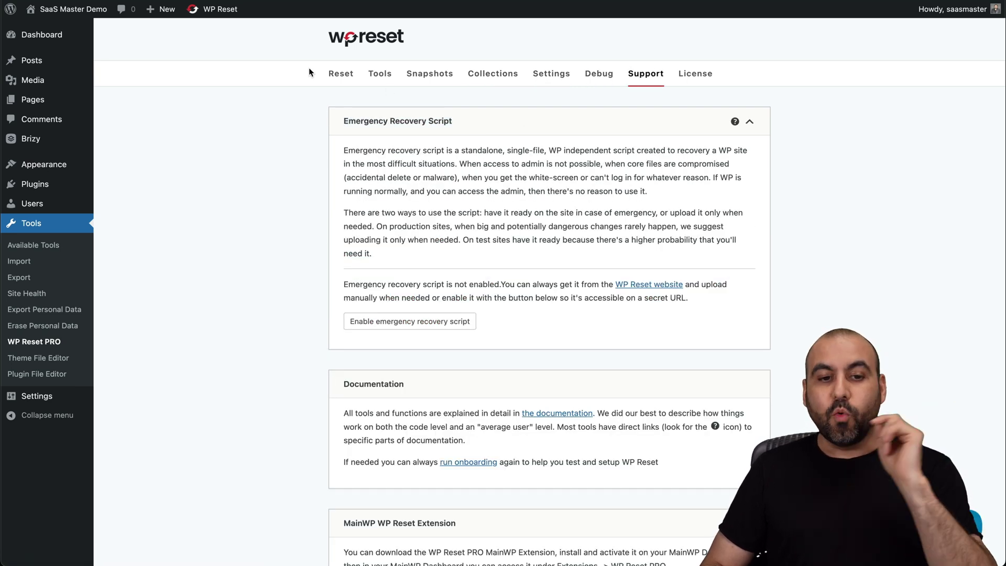
click(340, 75)
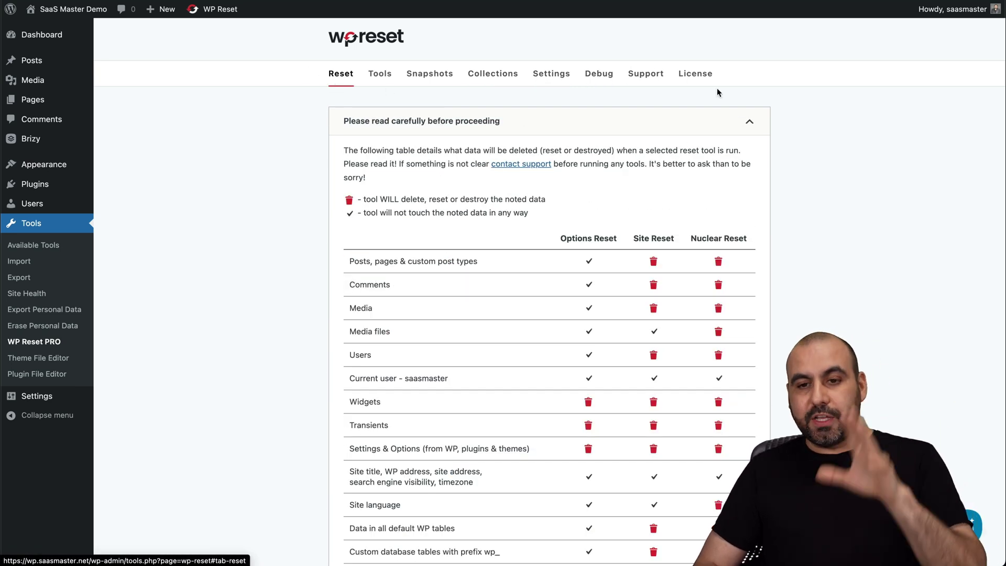
click(755, 1)
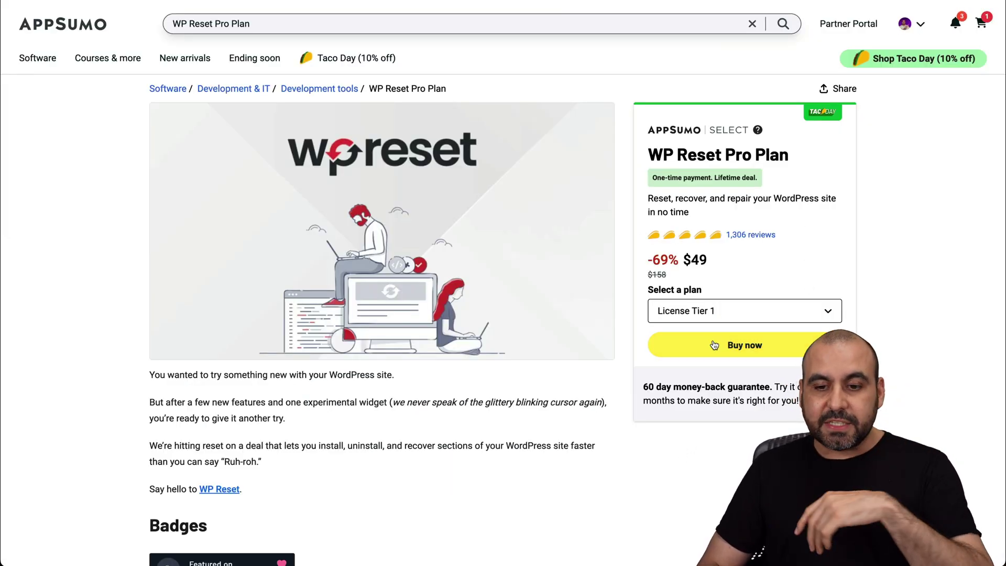
- Note the $49 License Tier 1 price and scroll through the WP Reset Pro Plan deal details
drag(690, 259, 746, 258)
click(747, 260)
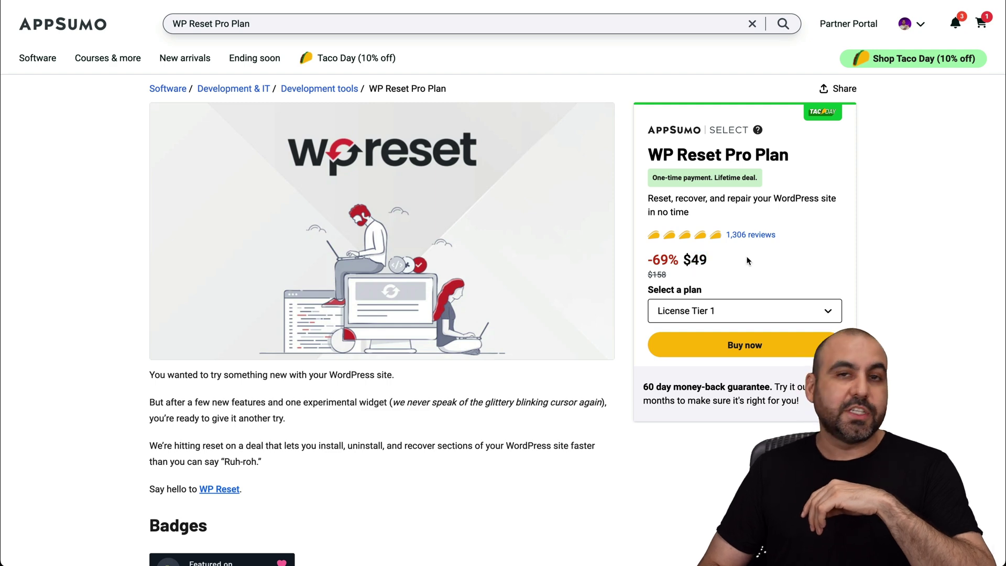
scroll(747, 260, down, 9)
scroll(748, 261, down, 20)
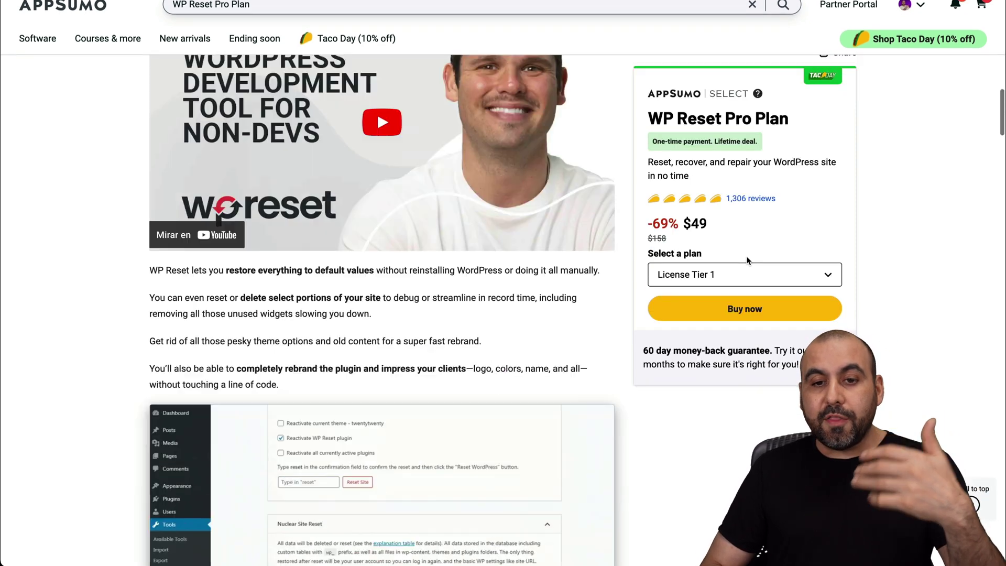
scroll(748, 260, down, 15)
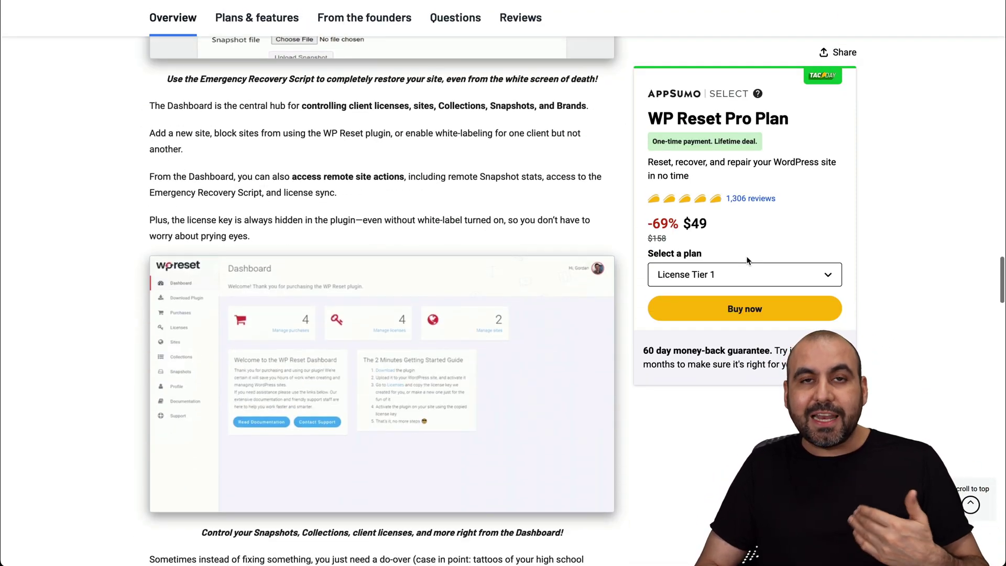
scroll(748, 260, down, 8)
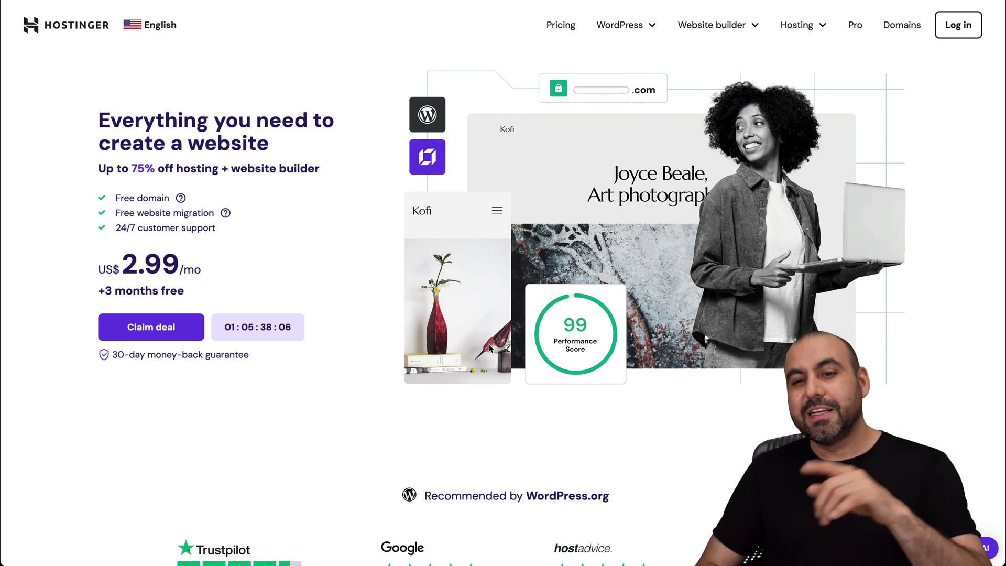
- Add Hostinger's Business web hosting plan to the cart at US$3.99/month for 48 months
click(815, 33)
click(749, 62)
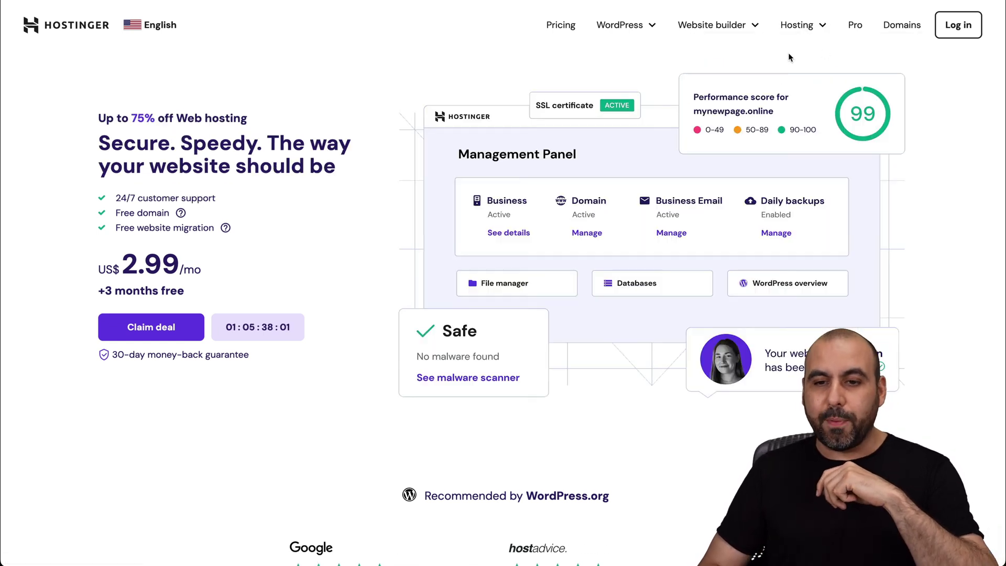
scroll(637, 339, down, 10)
scroll(638, 340, down, 2)
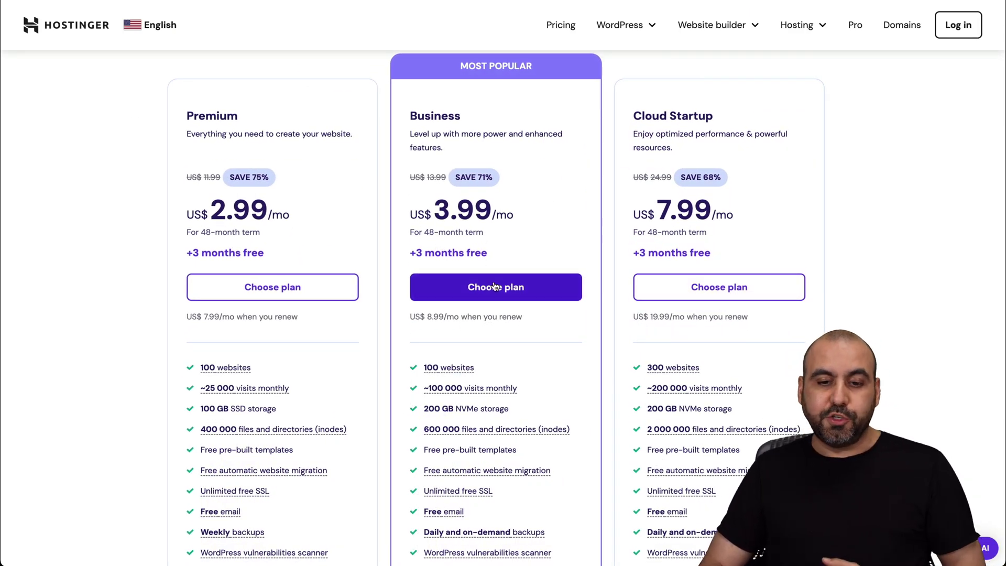
click(529, 286)
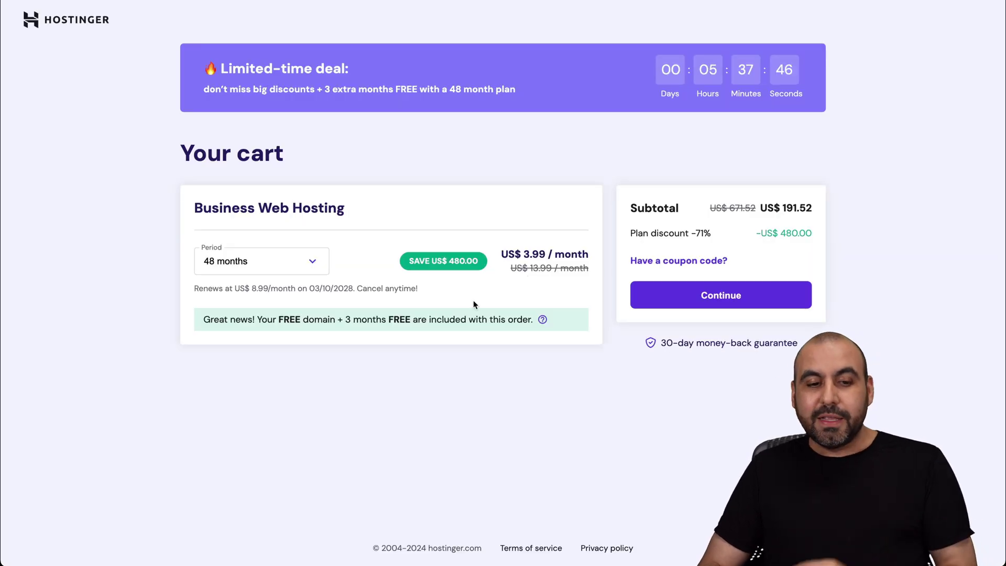
- Keep the 48-month period and apply coupon SAASMASTER, cutting the subtotal to US$172.37
click(276, 252)
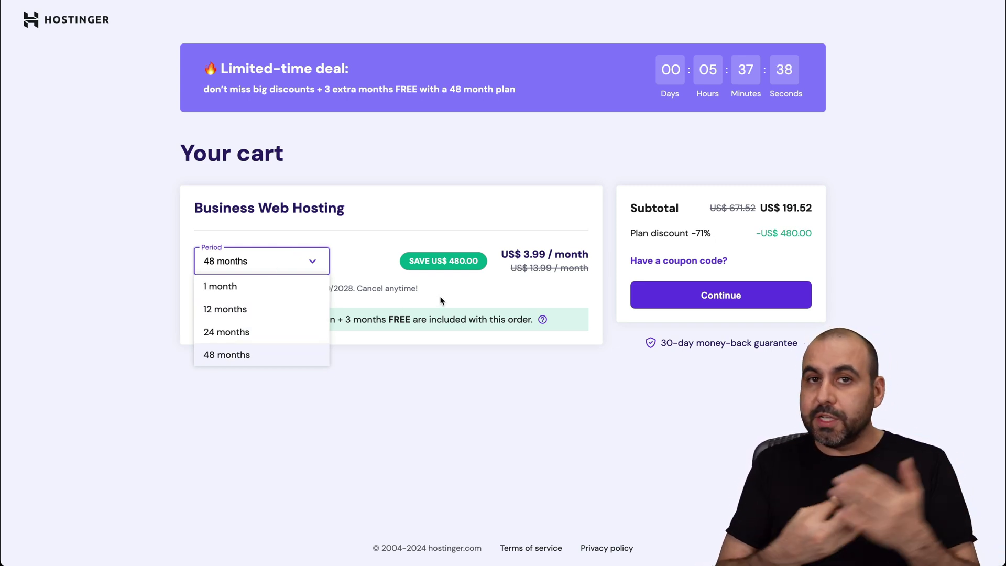
click(803, 210)
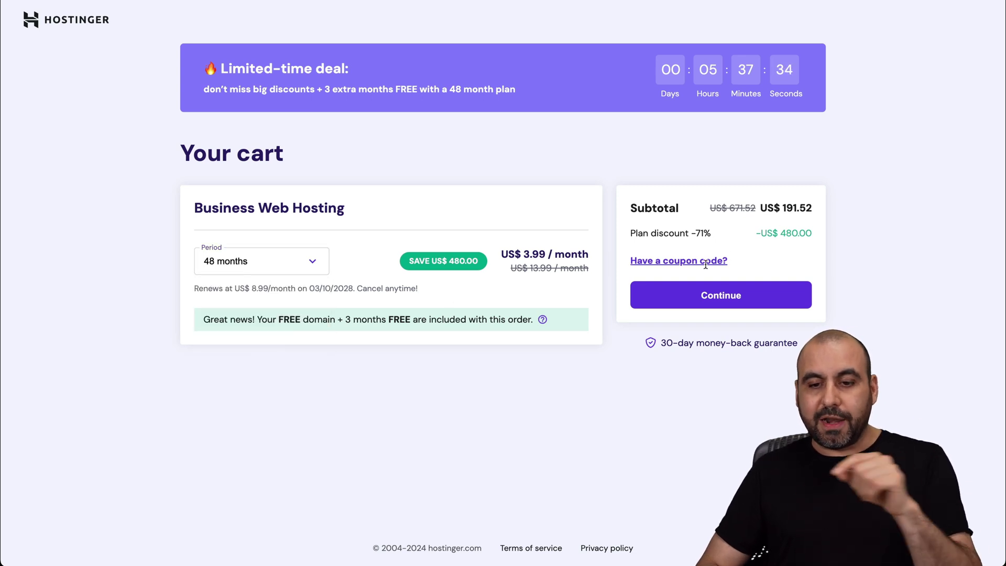
drag(706, 260, 685, 287)
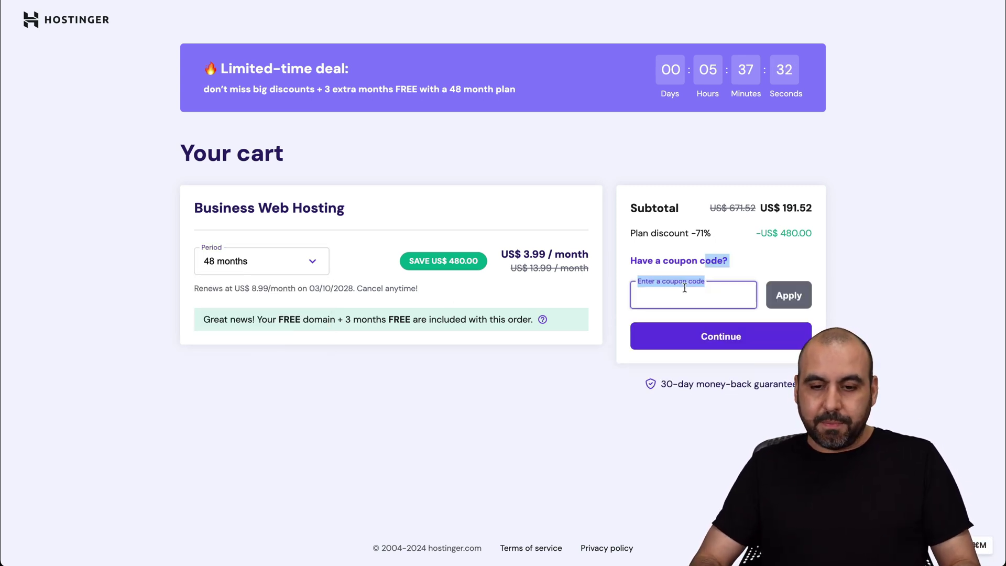
click(684, 290)
text(SAASMASTER)
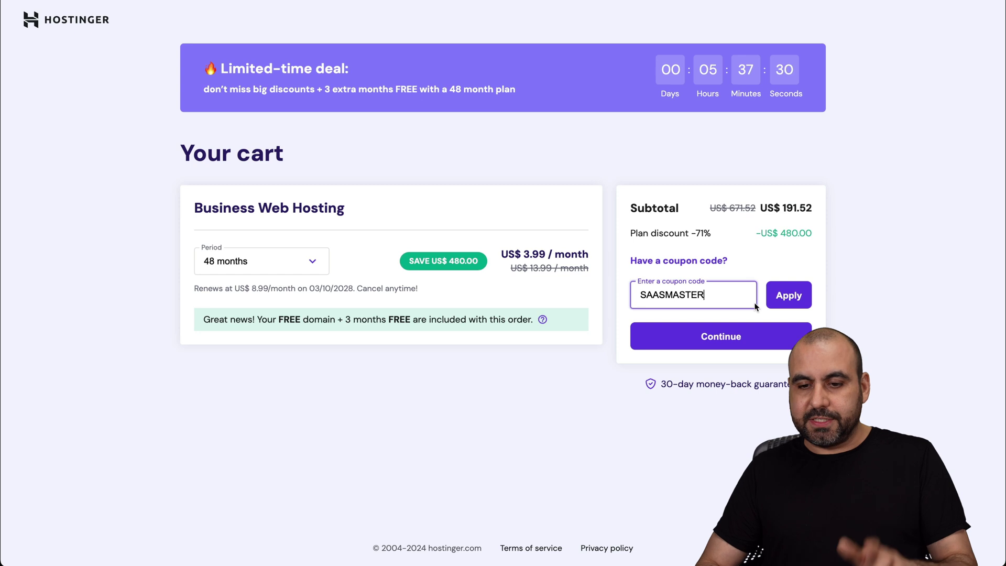
click(800, 298)
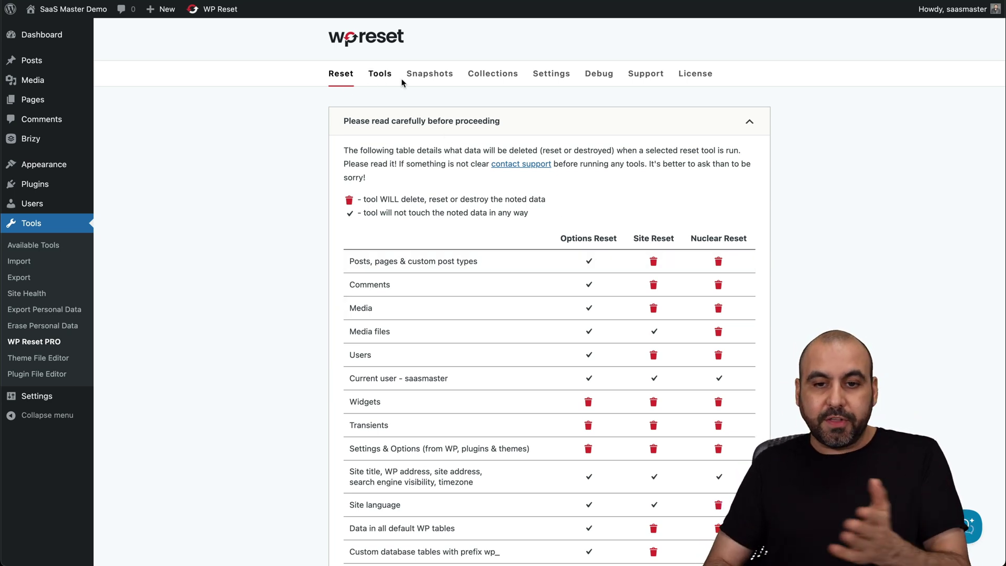
scroll(602, 398, down, 12)
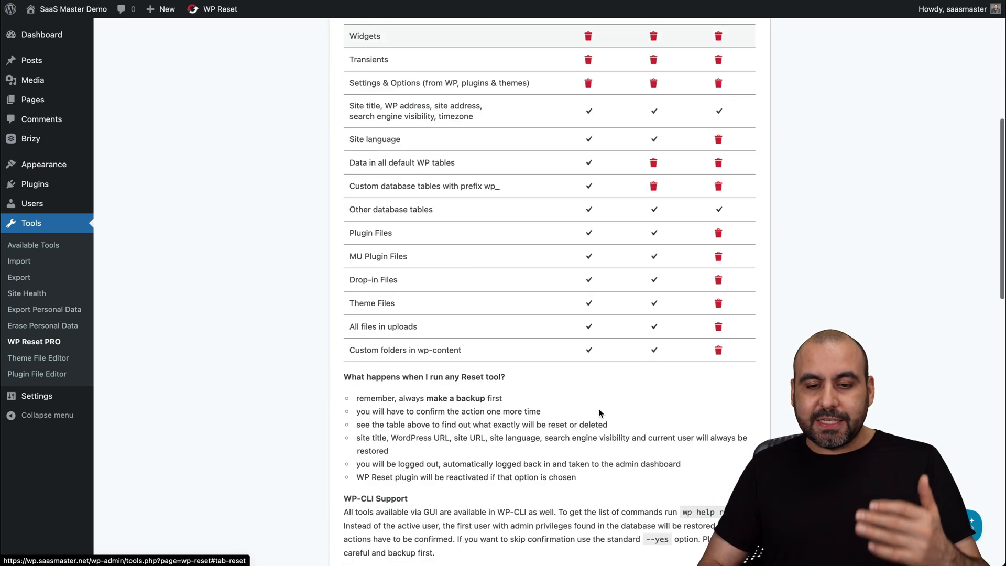
scroll(602, 404, down, 5)
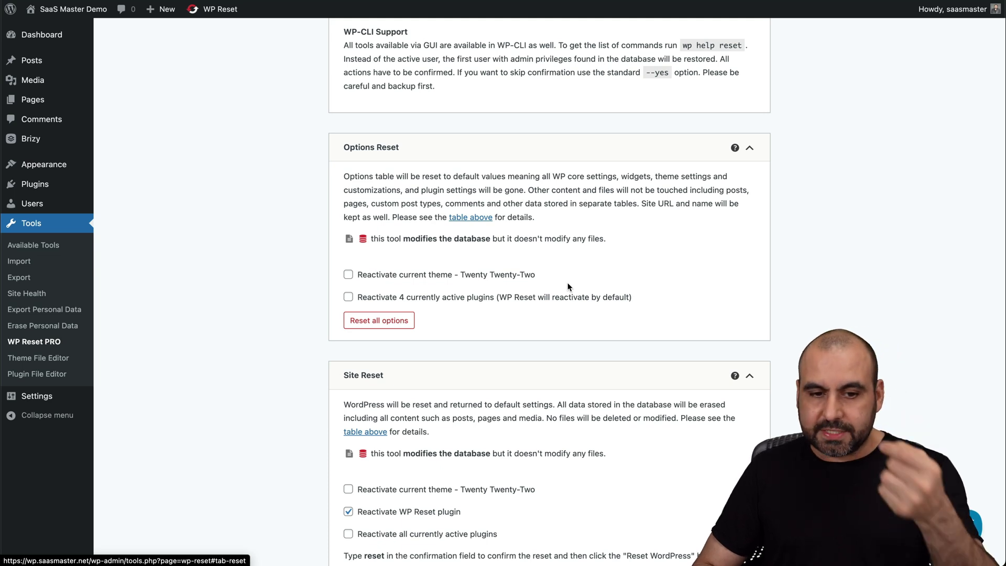
click(348, 275)
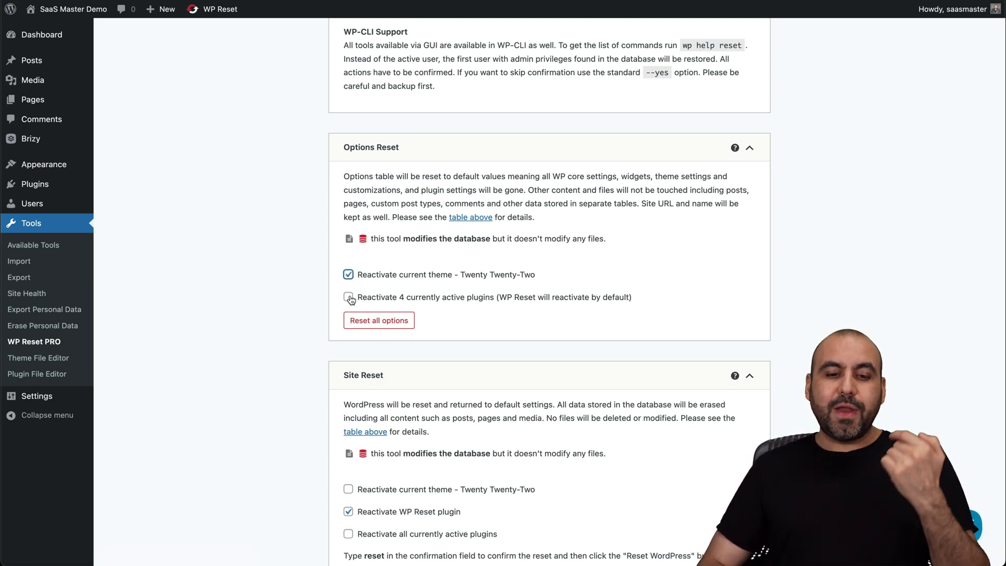
click(348, 297)
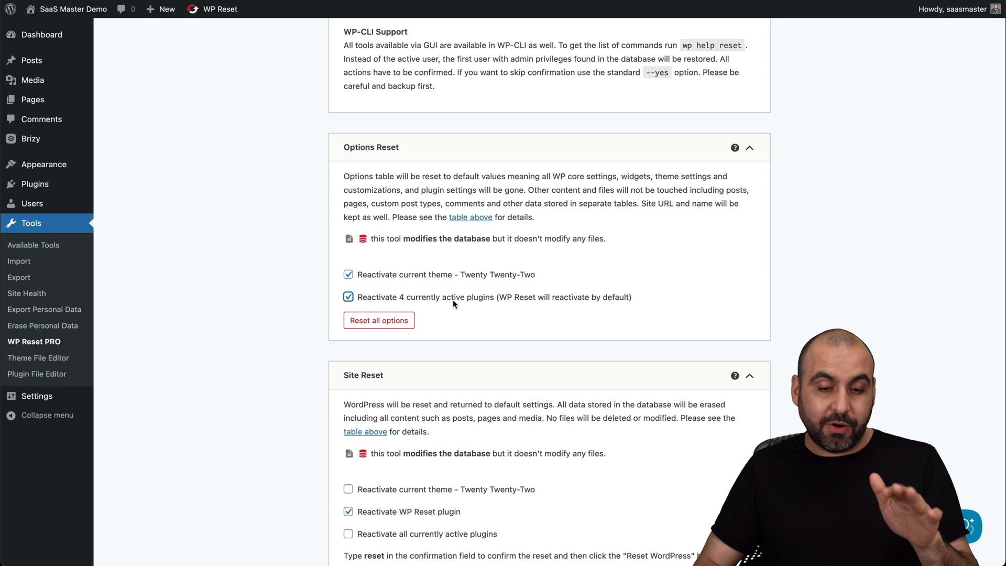
click(348, 297)
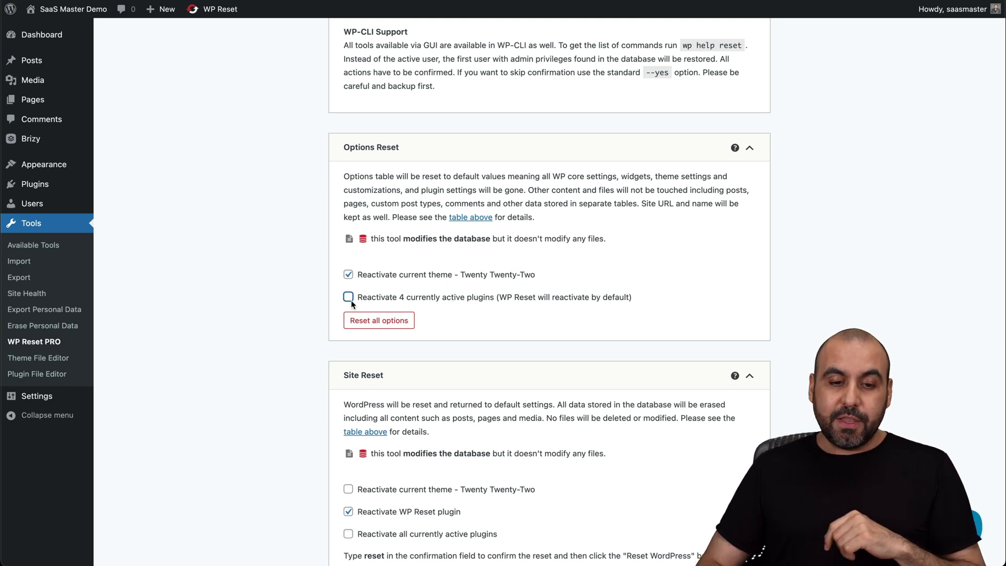
click(349, 275)
scroll(495, 329, down, 5)
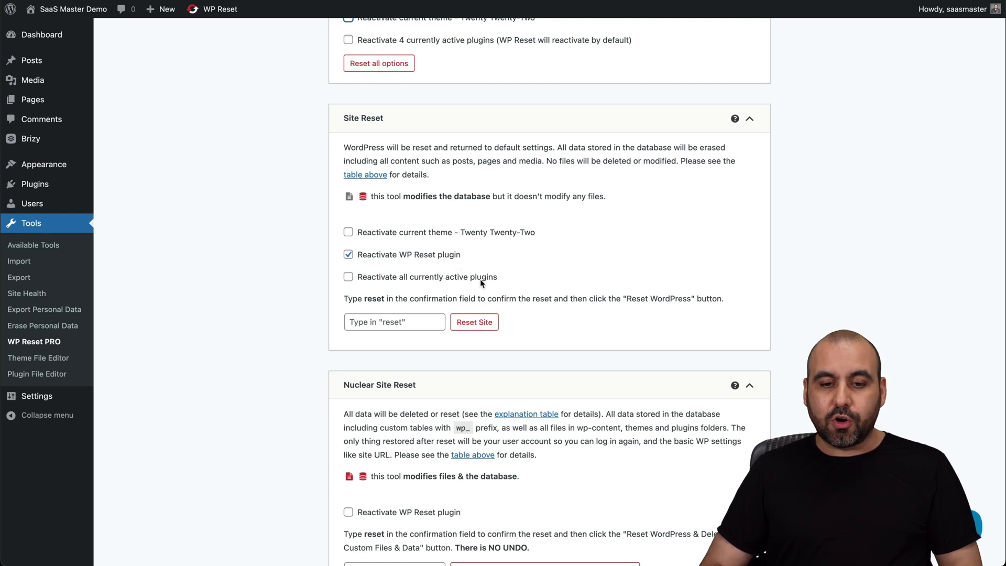
- Enable reactivating WP Reset under Nuclear Site Reset, then view the WP Reset Tools listing
click(412, 323)
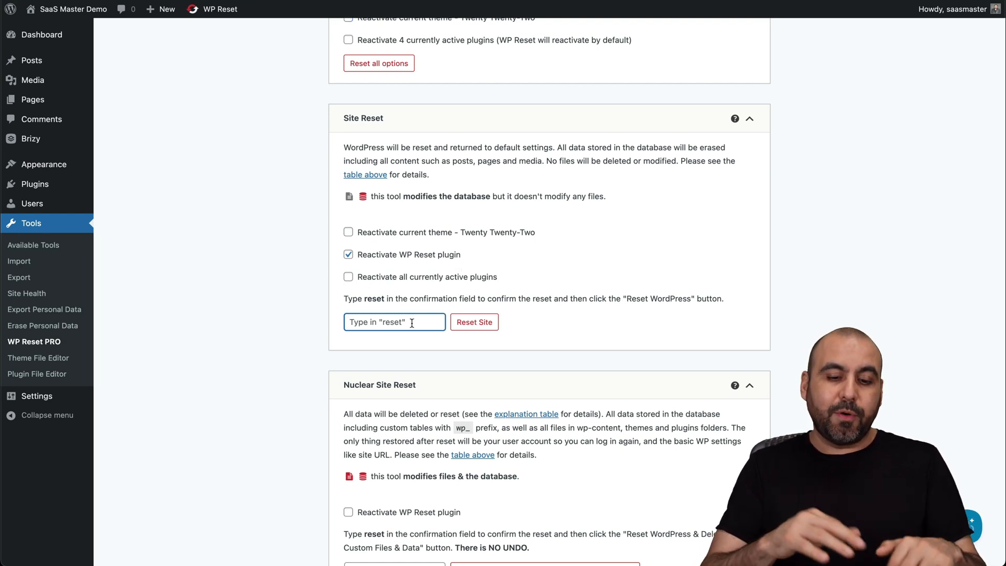
click(541, 320)
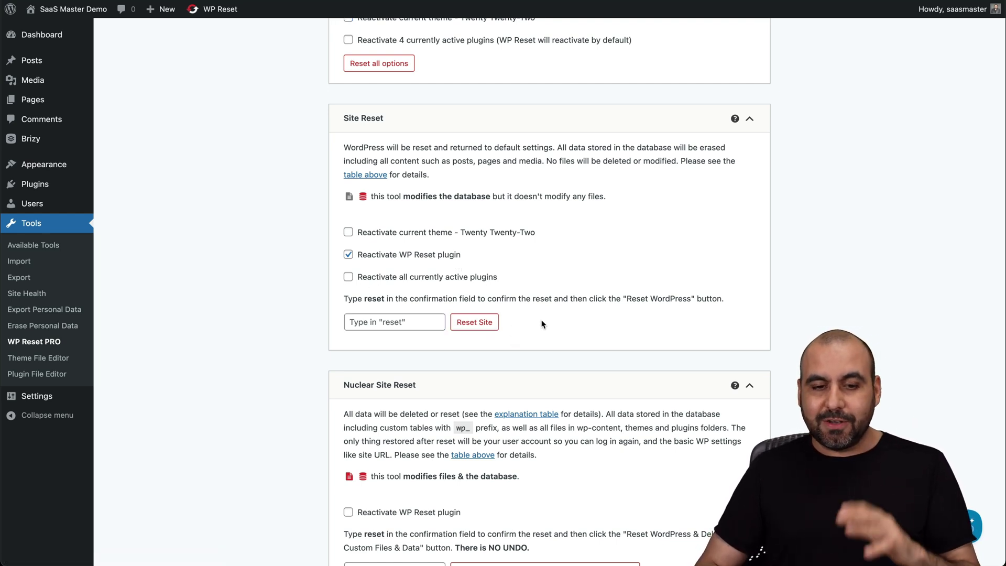
scroll(543, 324, down, 3)
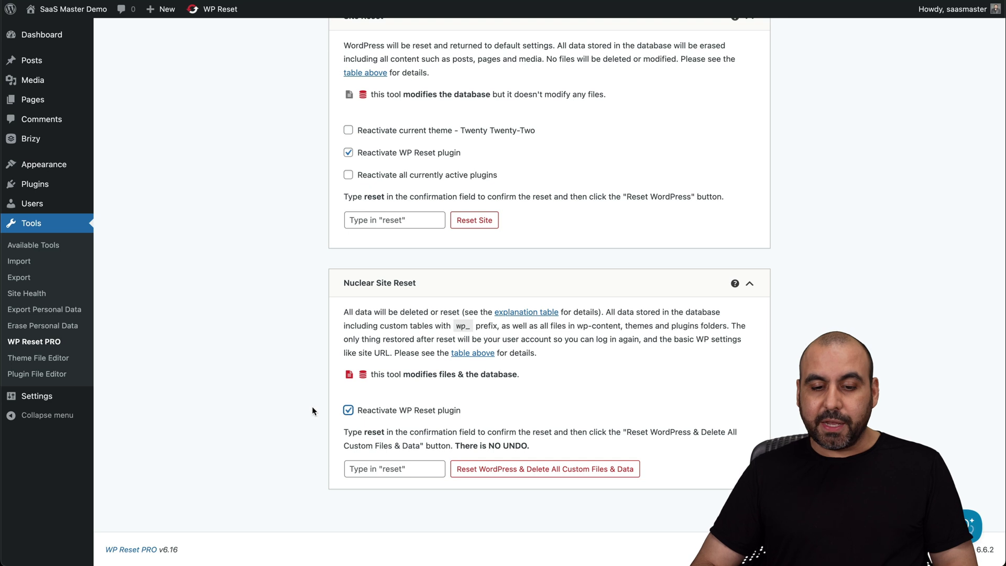
click(384, 470)
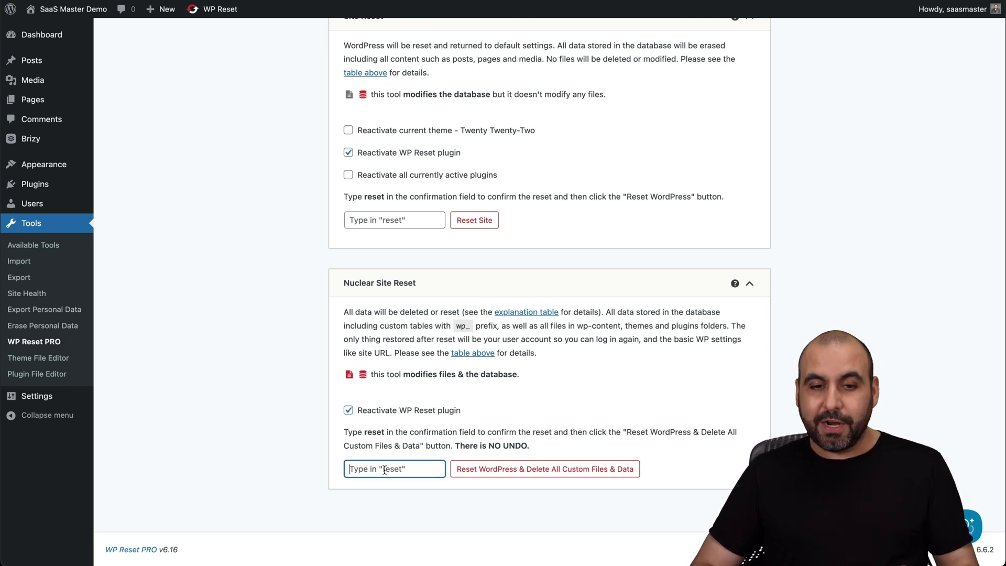
scroll(385, 470, up, 20)
click(380, 73)
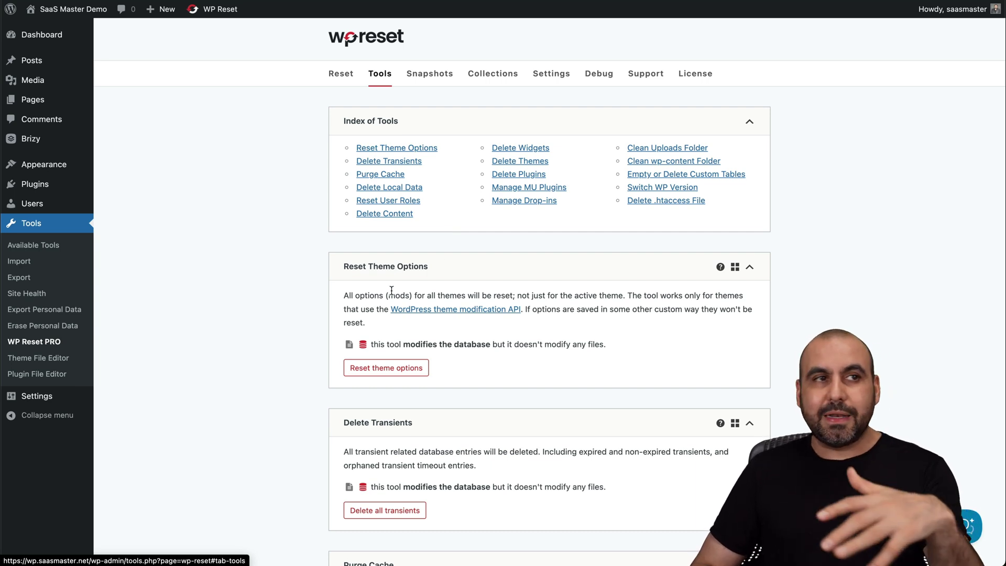
scroll(391, 290, down, 1)
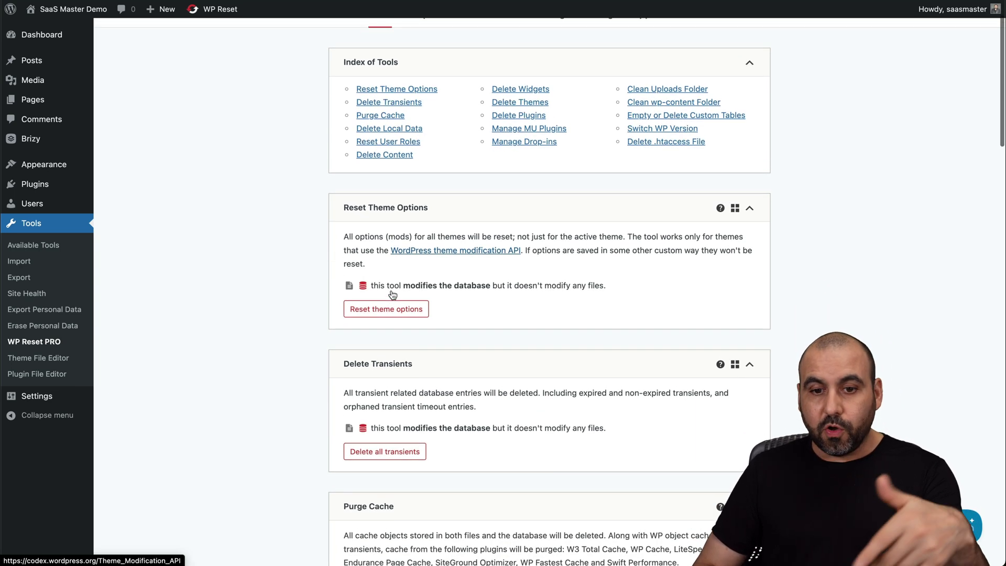
scroll(392, 294, down, 1)
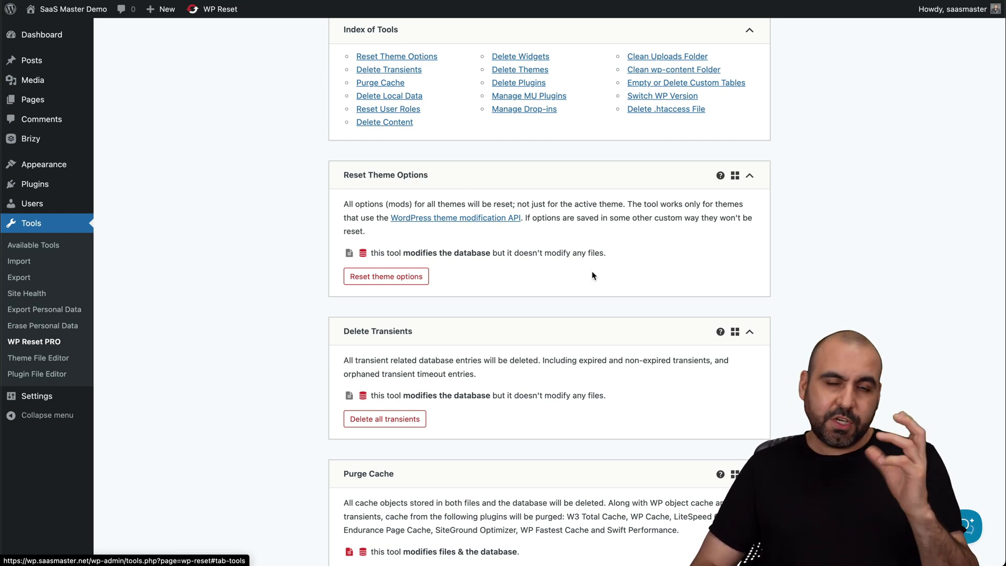
scroll(592, 272, down, 3)
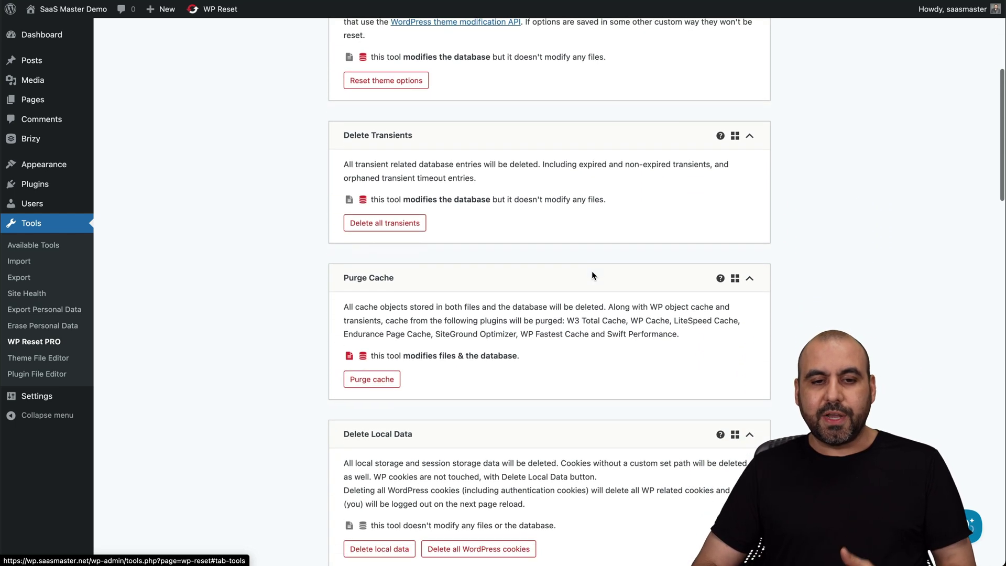
scroll(464, 137, down, 2)
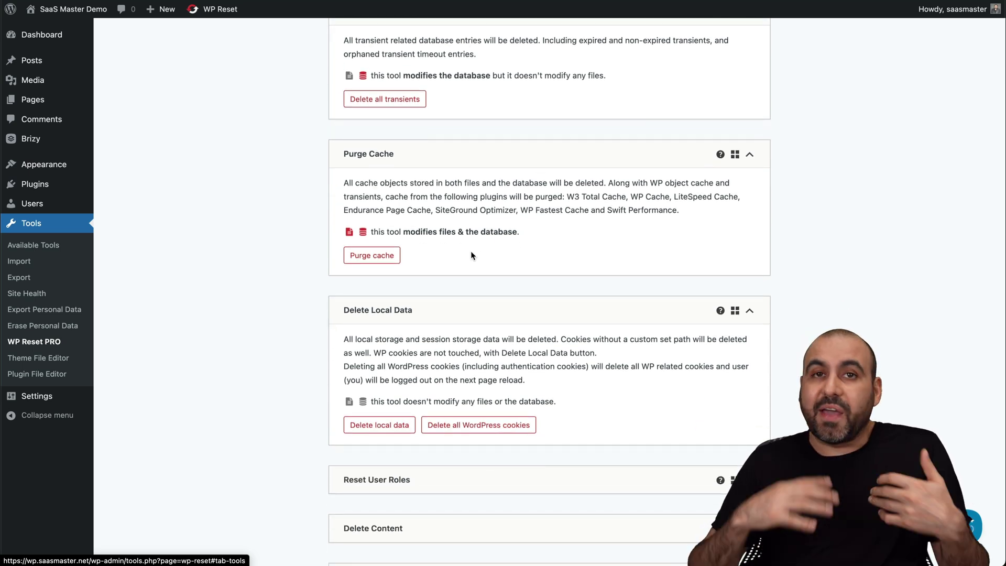
scroll(471, 255, down, 3)
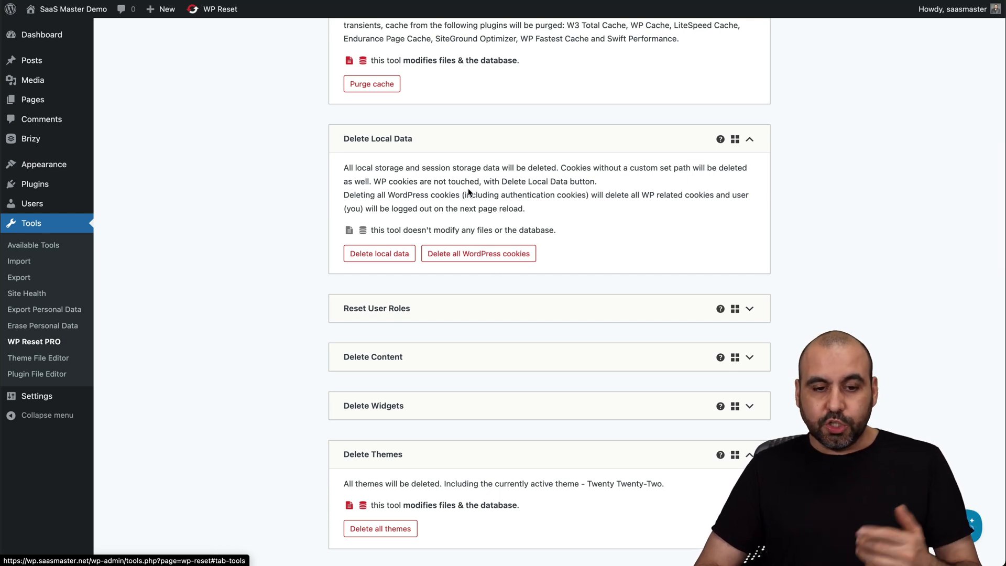
scroll(469, 193, down, 2)
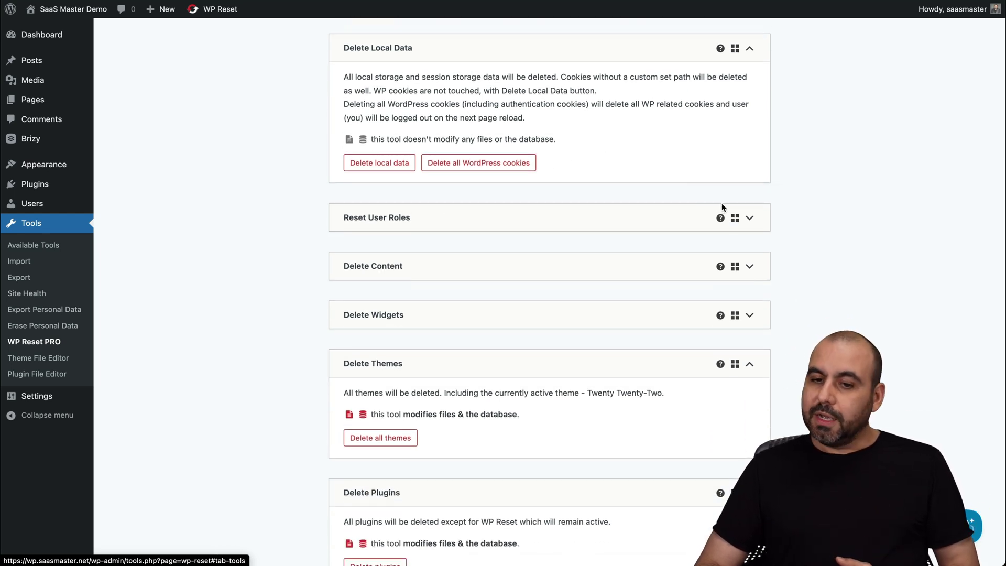
click(749, 218)
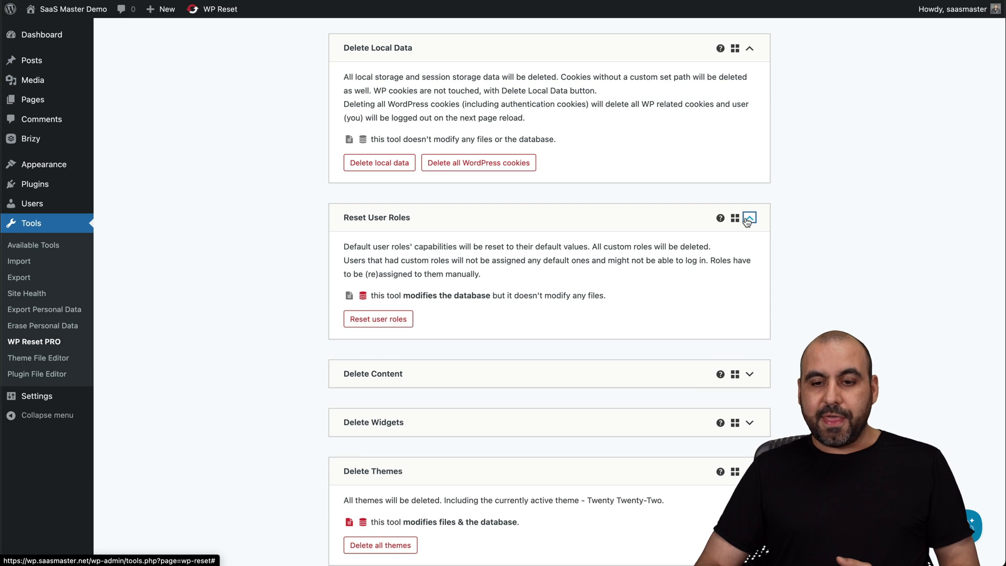
click(748, 218)
scroll(474, 278, down, 1)
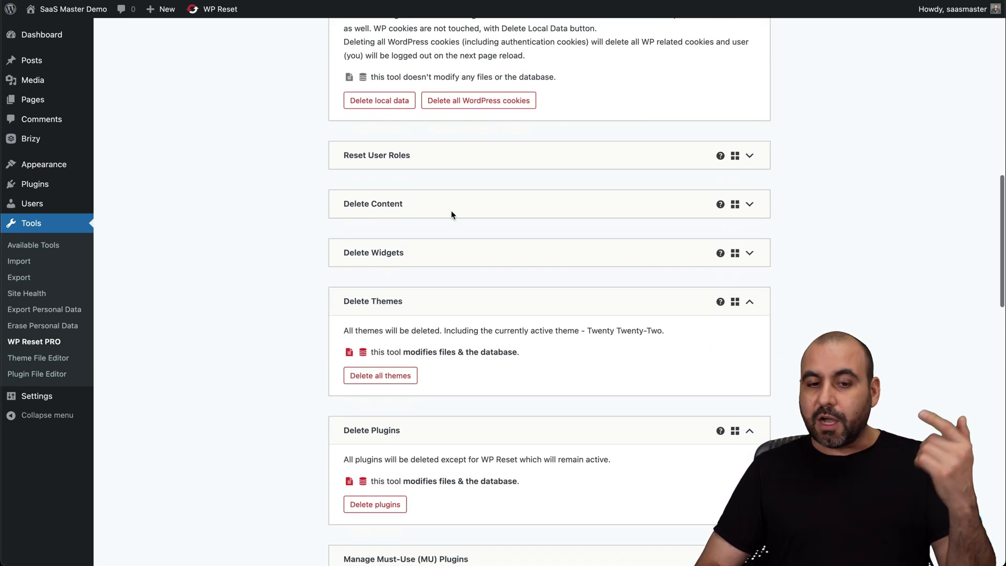
click(749, 204)
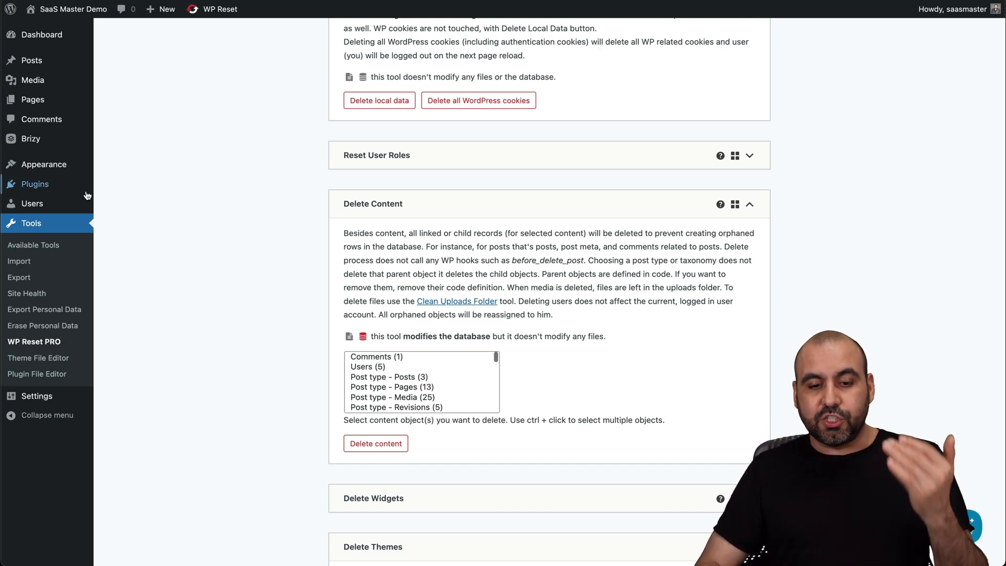
click(406, 387)
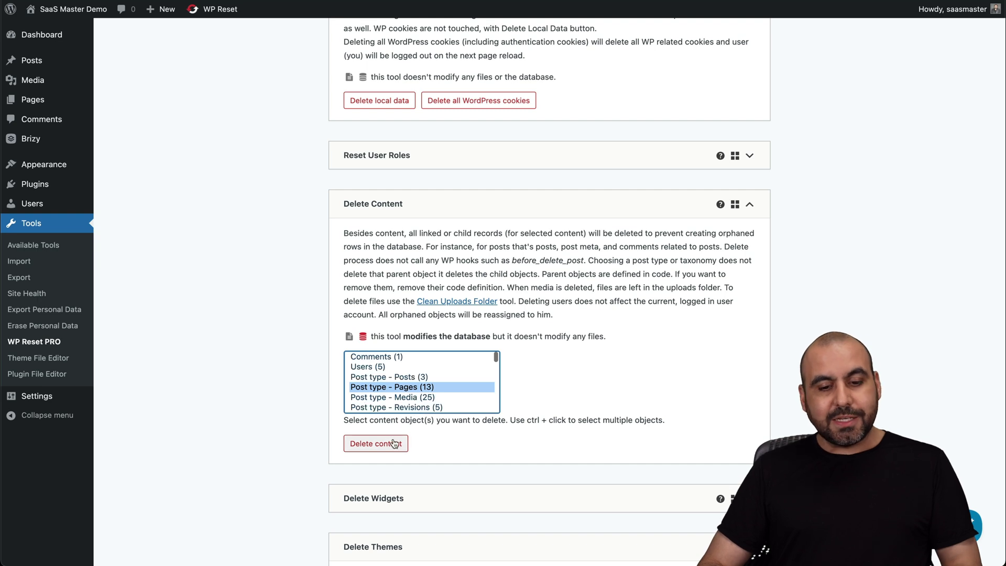
scroll(429, 406, down, 1)
scroll(430, 402, down, 5)
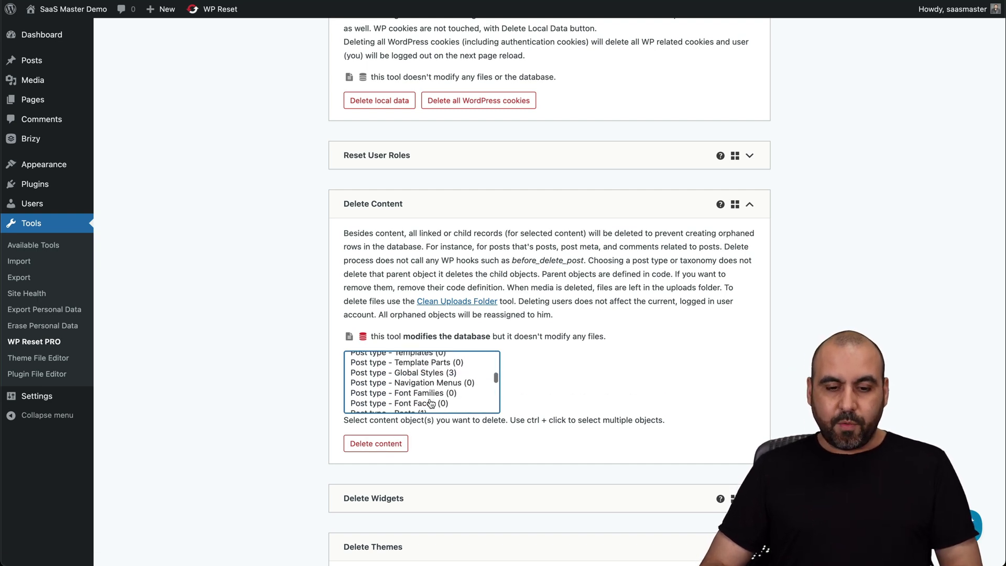
click(431, 388)
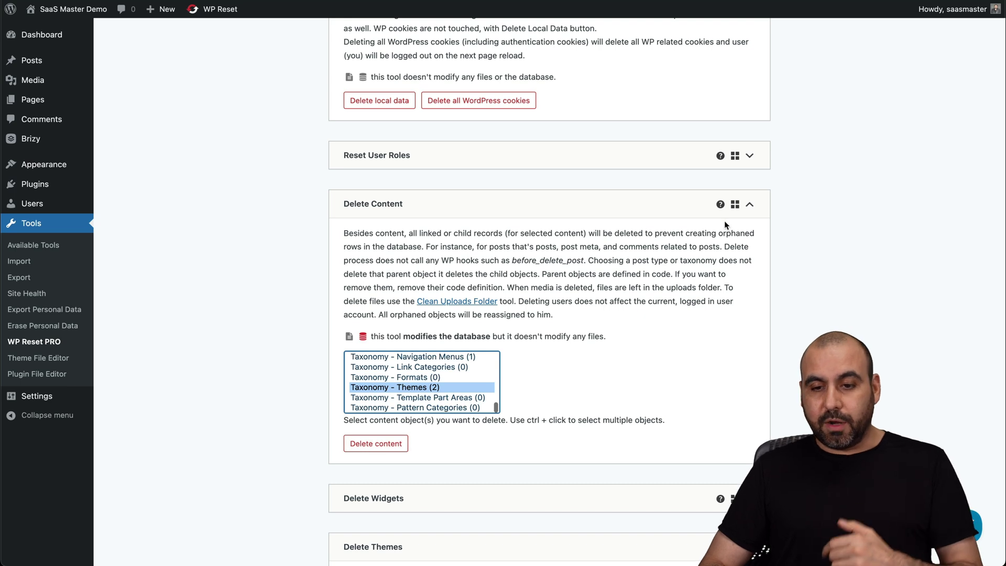
click(750, 205)
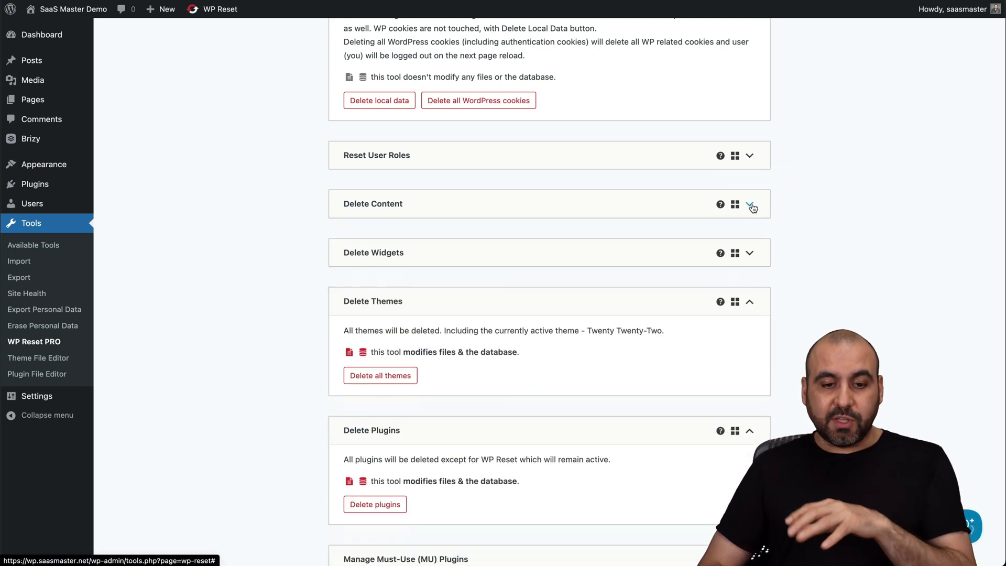
scroll(752, 208, down, 1)
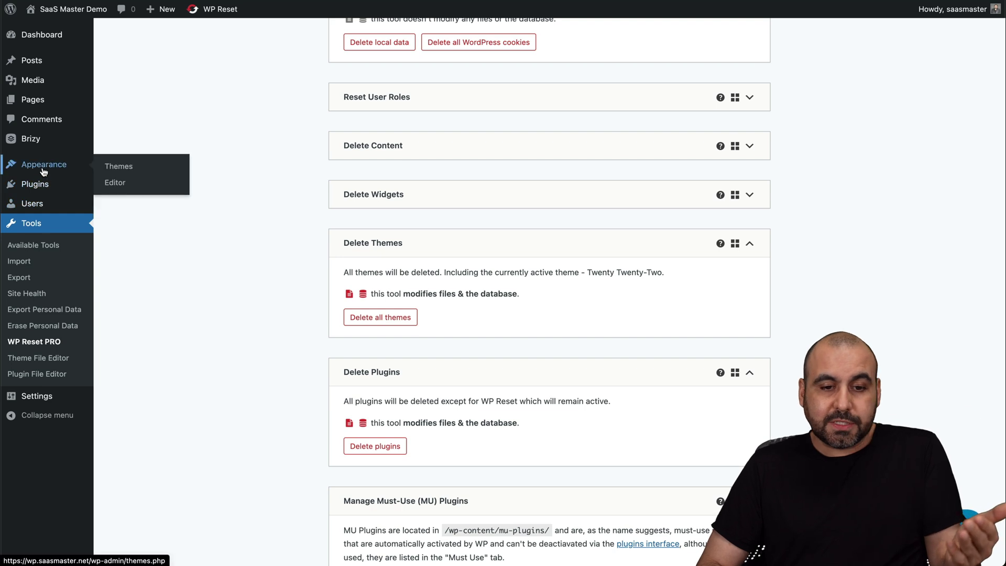
scroll(539, 262, down, 5)
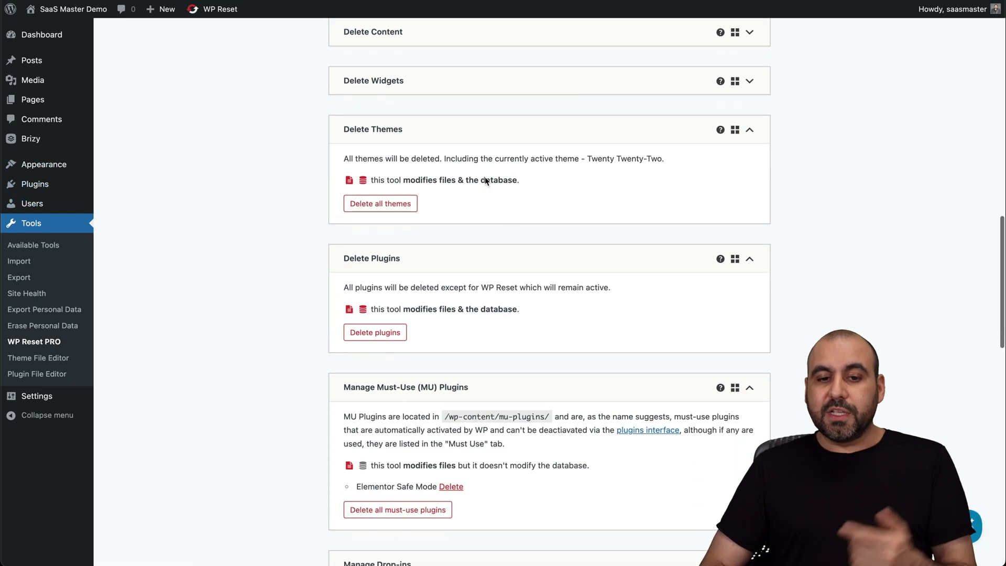
scroll(488, 299, down, 15)
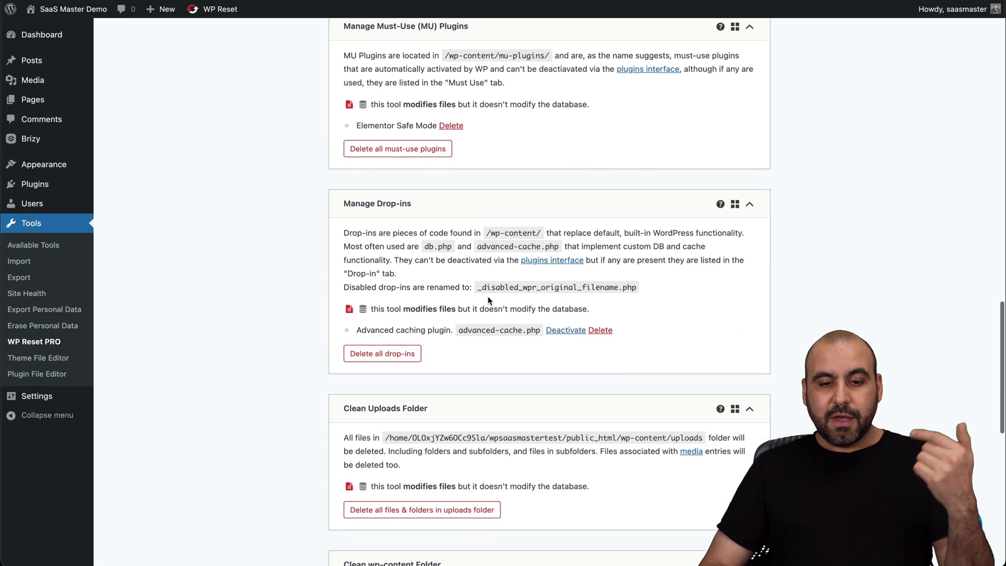
scroll(489, 300, down, 12)
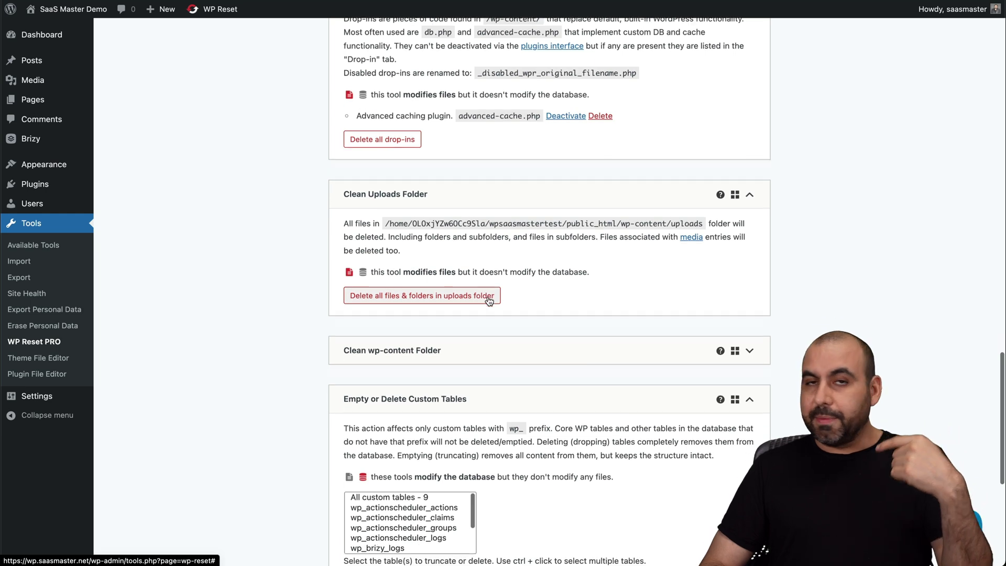
- Expand Switch WP Version and browse the available WordPress versions twice without picking one
scroll(489, 300, down, 9)
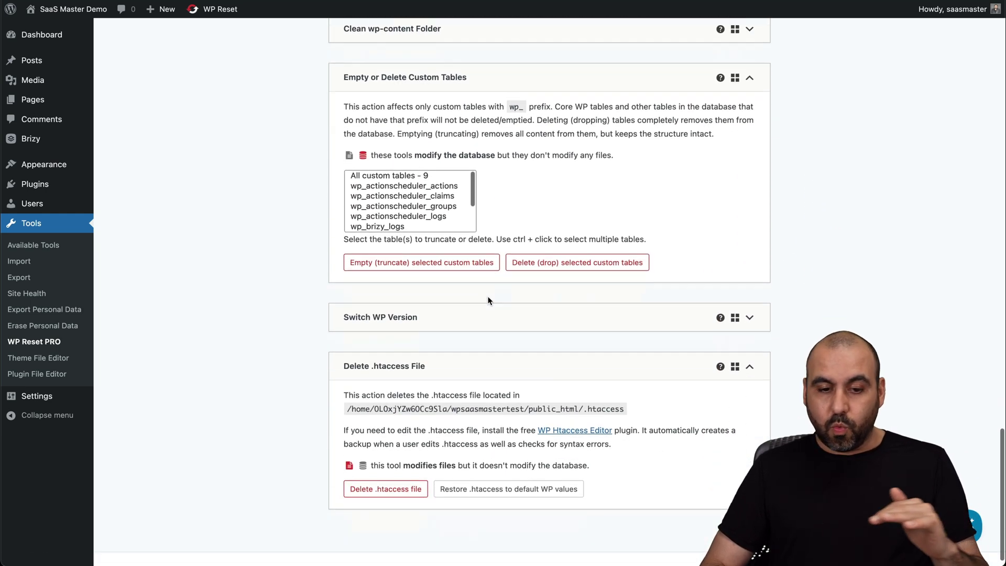
click(488, 299)
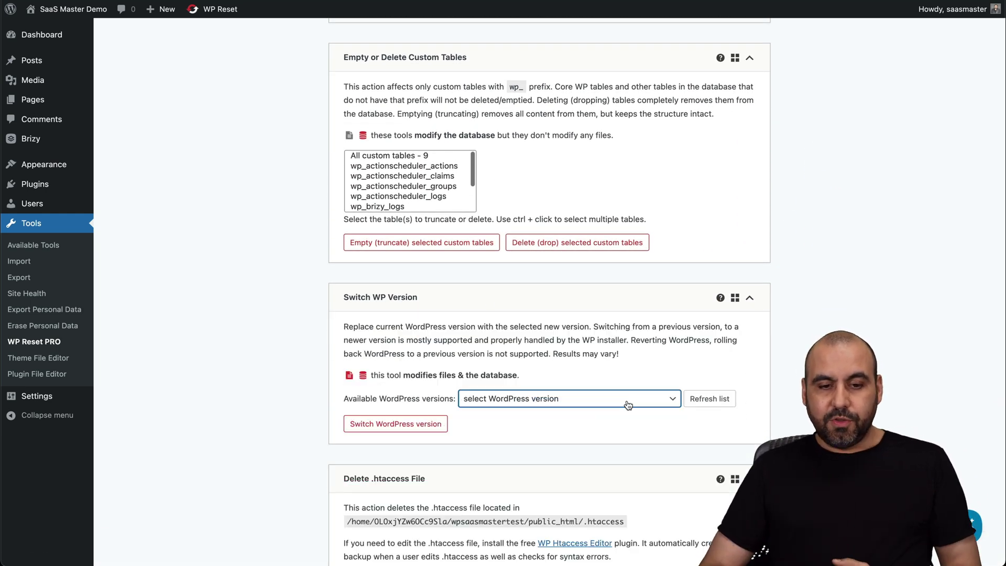
click(628, 404)
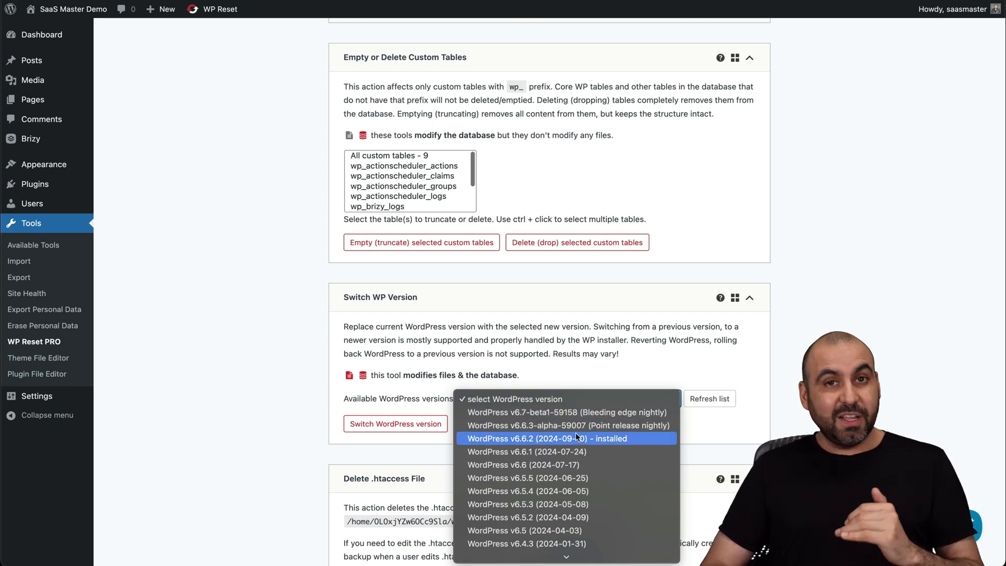
click(711, 339)
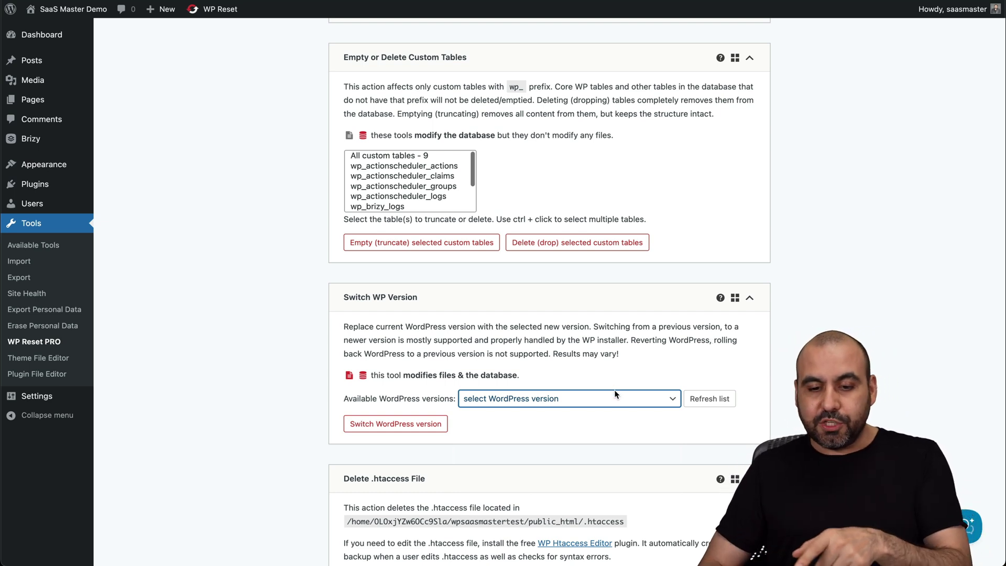
click(640, 397)
click(781, 367)
scroll(781, 367, down, 5)
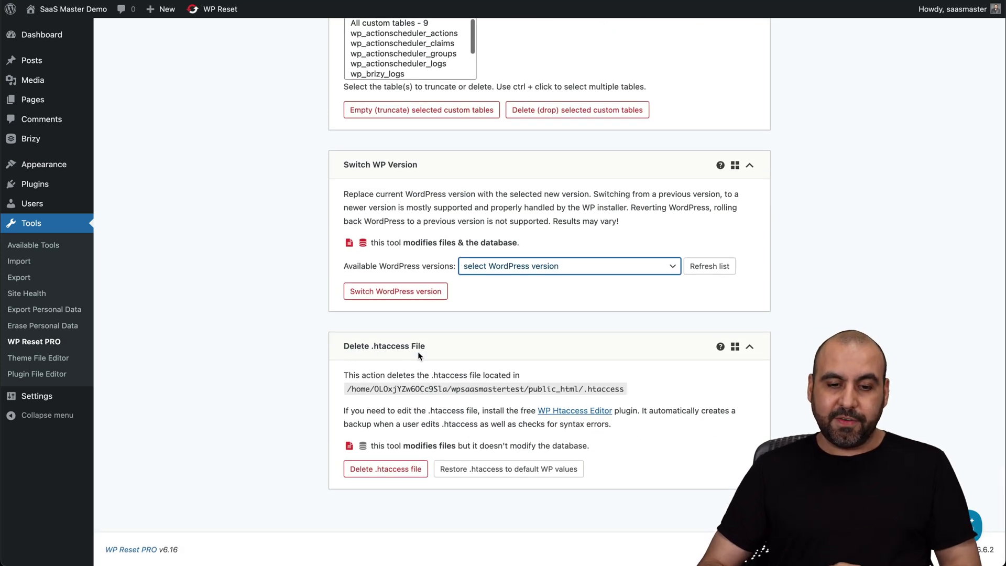
scroll(417, 351, up, 20)
- Create a database snapshot named 'testtest' and bring up the October snapshot's actions
click(424, 76)
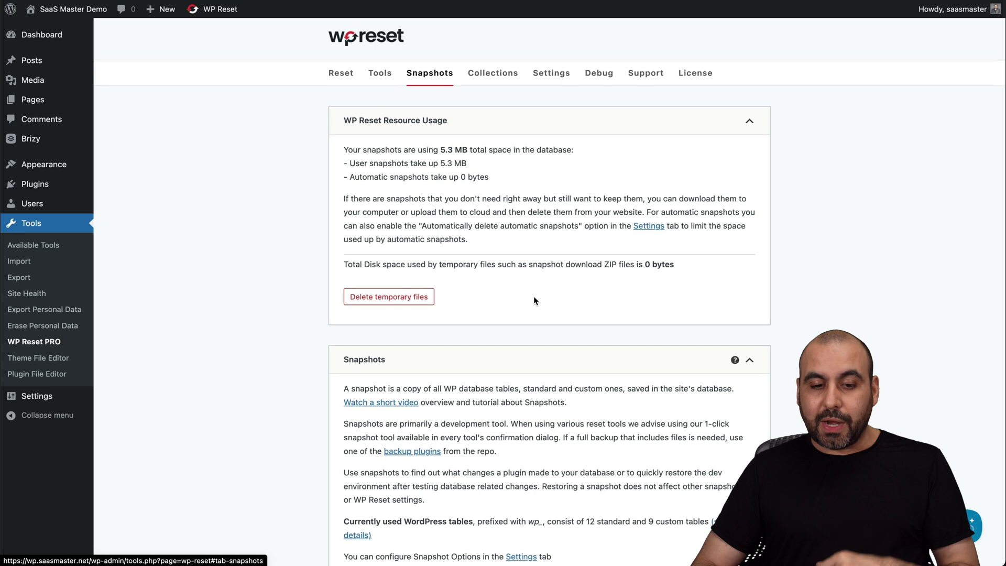
scroll(534, 296, down, 6)
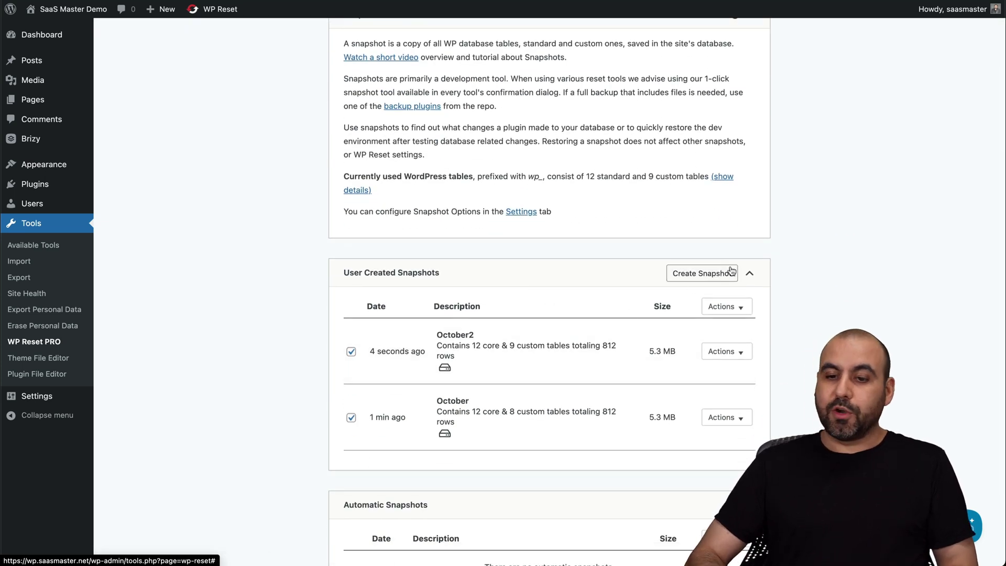
click(701, 274)
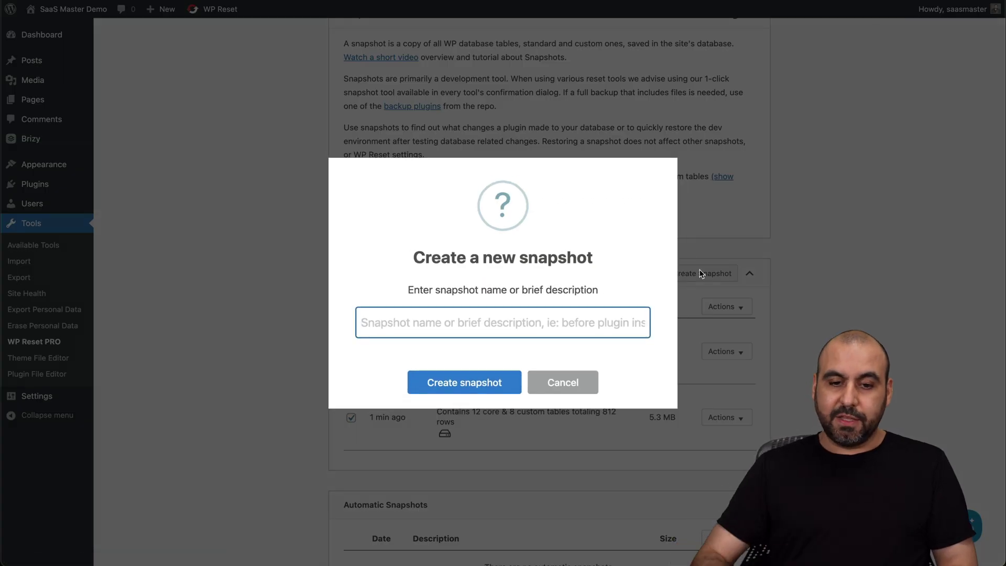
text(test)
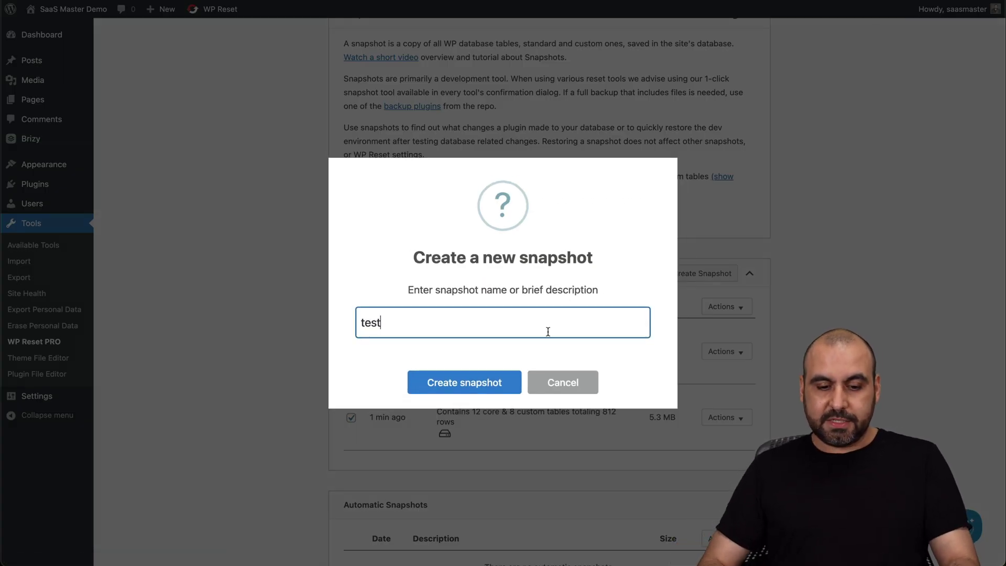
text(test)
click(456, 383)
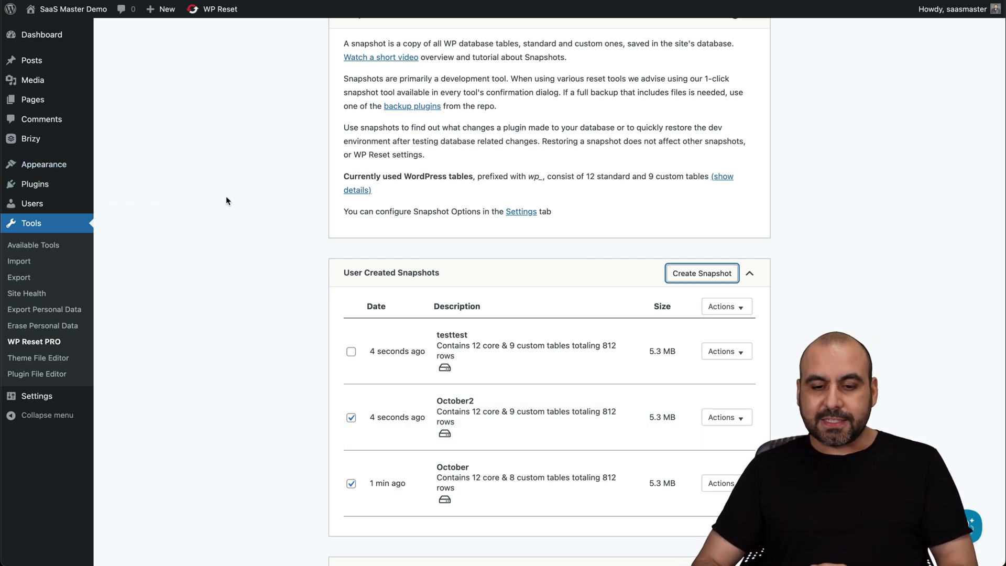
click(722, 483)
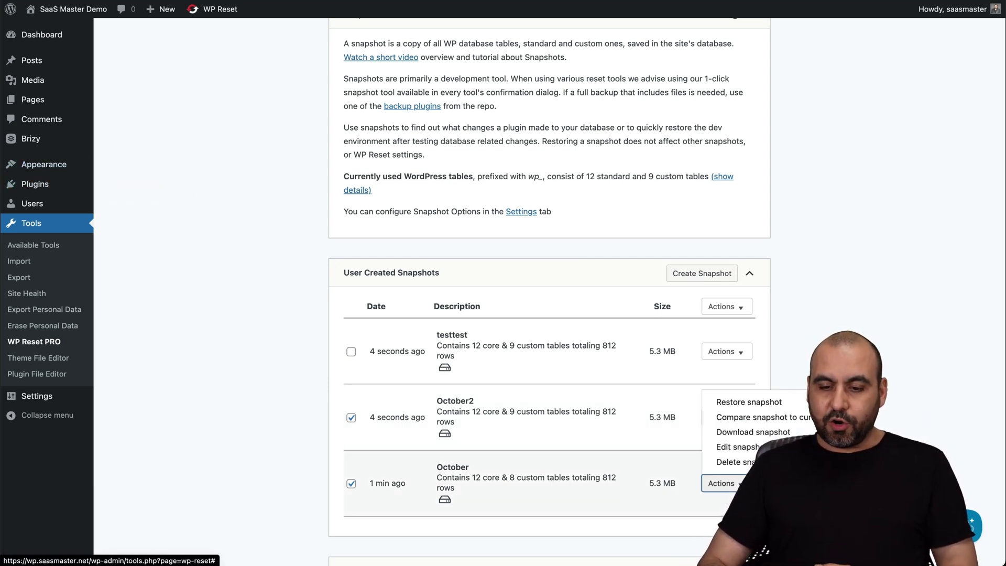
- Compare October with the current database, inspecting wp_users, wp_usermeta and wp_redirects, then close
click(790, 422)
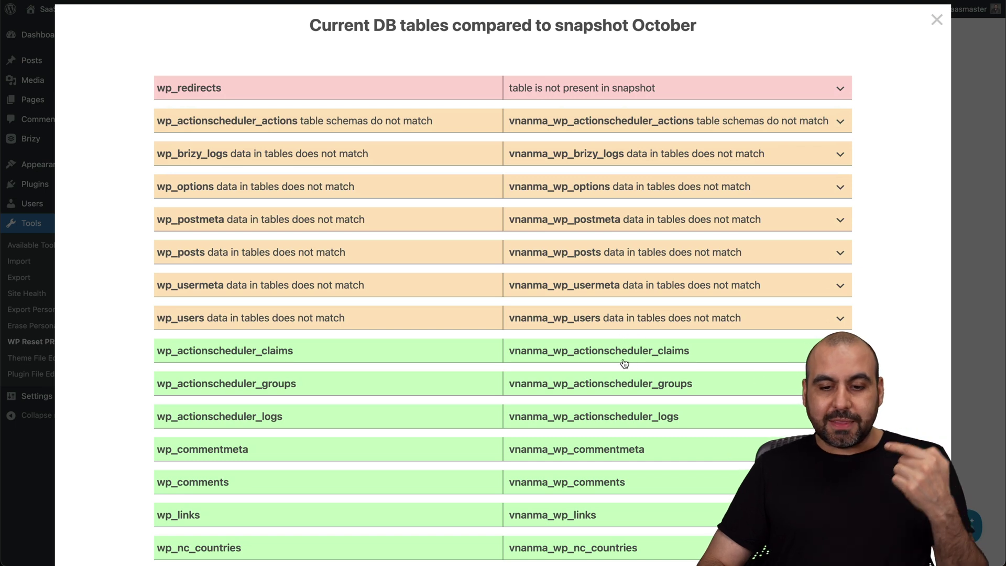
scroll(629, 353, down, 5)
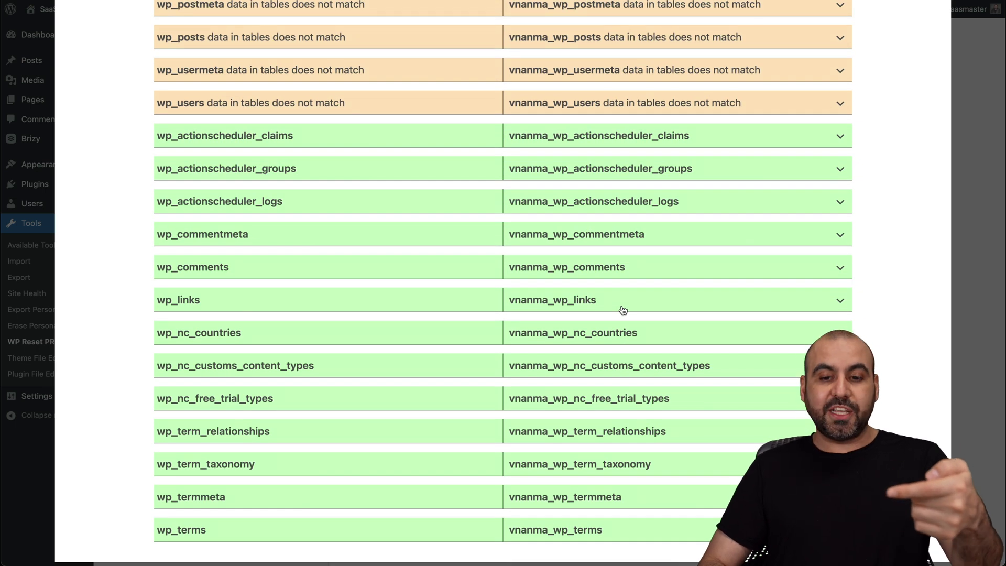
click(619, 141)
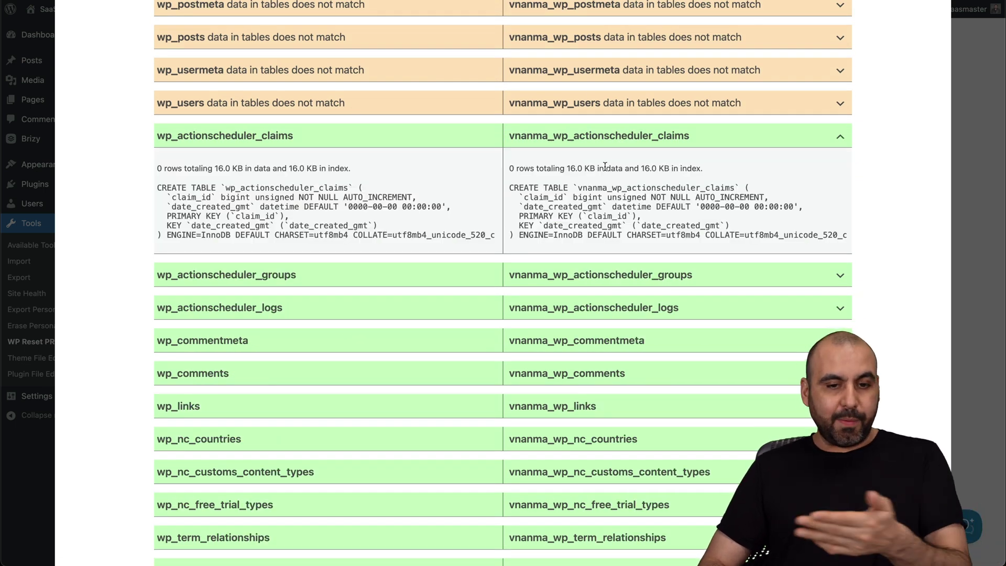
scroll(605, 167, up, 5)
click(628, 321)
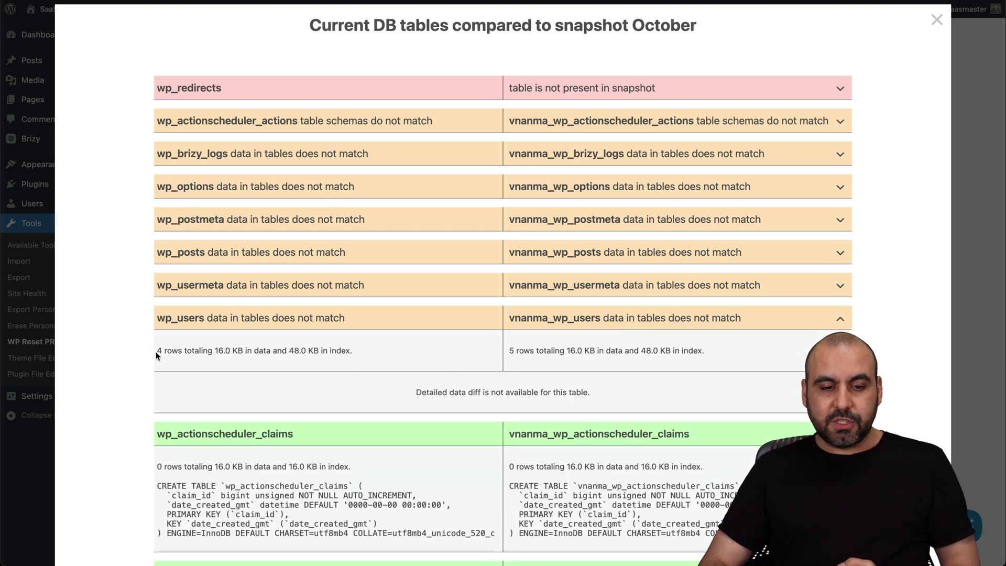
click(705, 288)
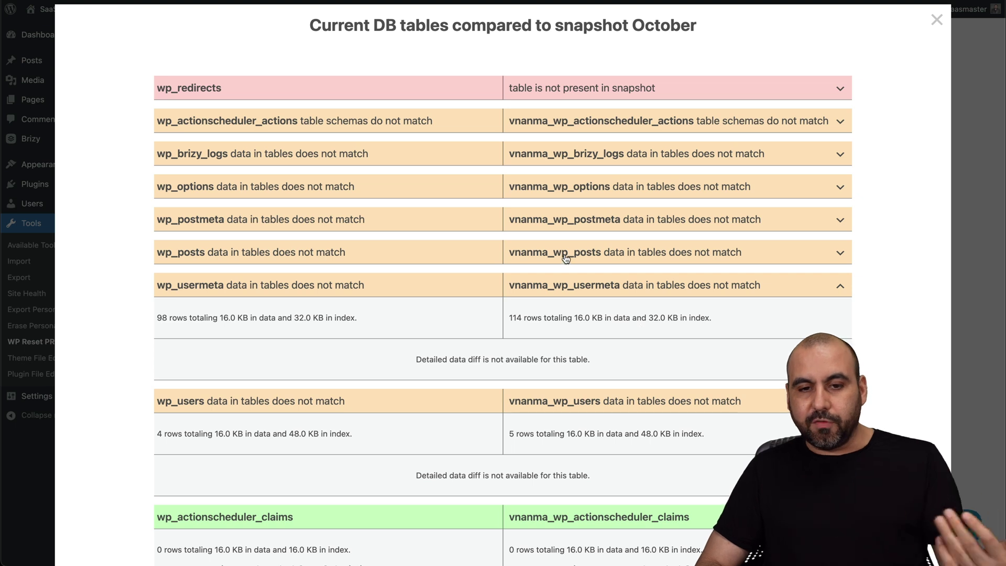
click(160, 92)
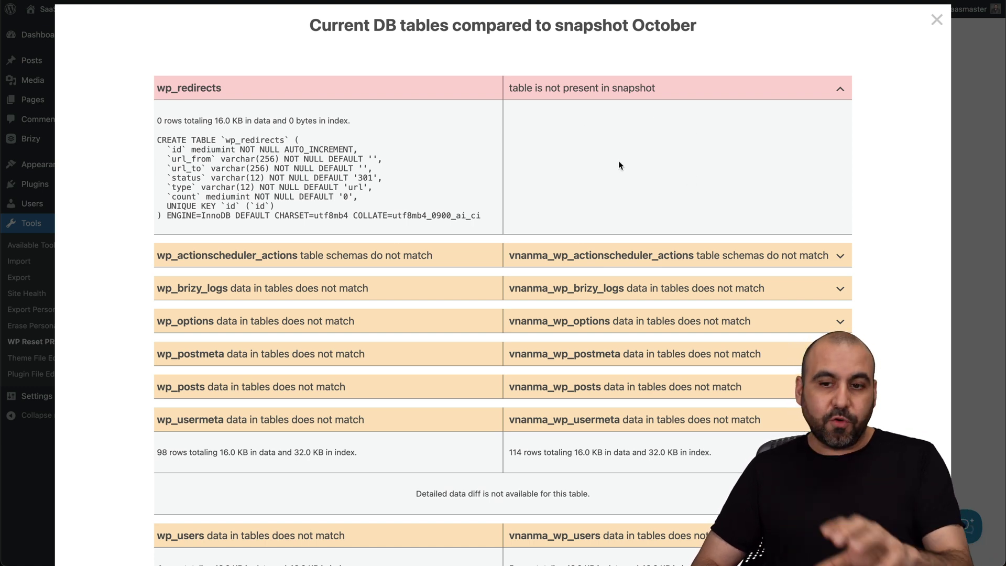
click(938, 20)
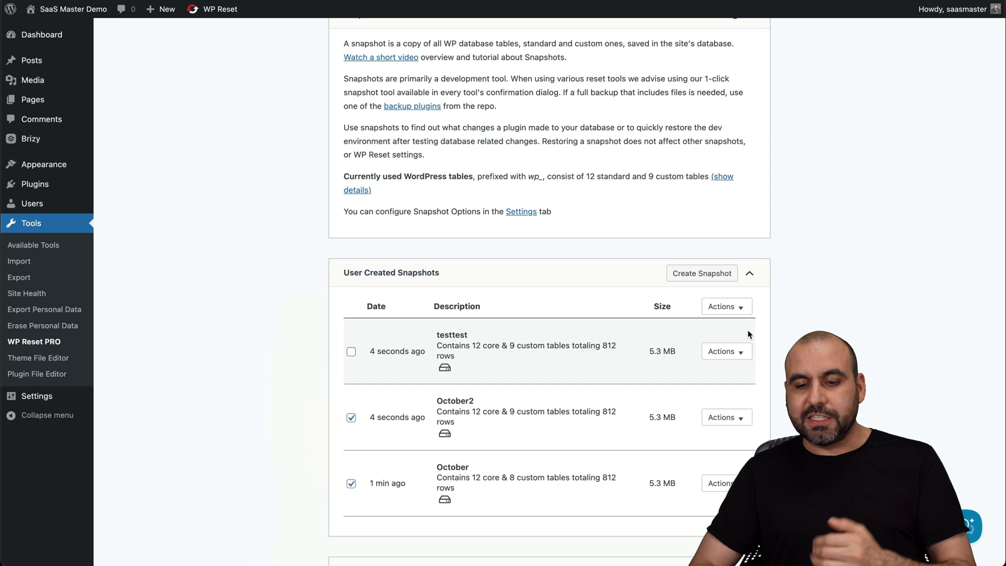
- Glance at the snapshot bulk actions and Collections, then bring up WP Reset's Settings page
click(734, 308)
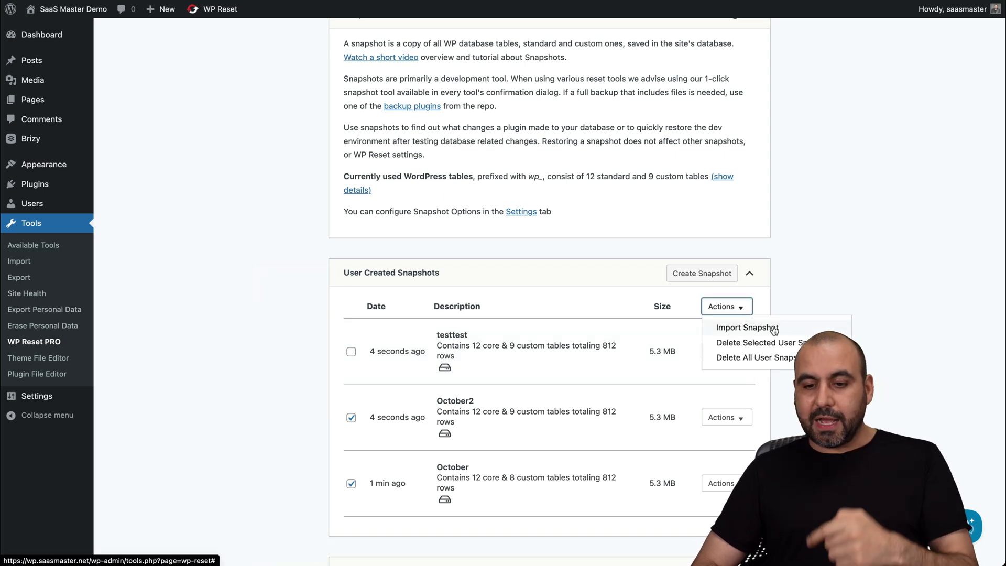
click(811, 304)
scroll(794, 328, down, 4)
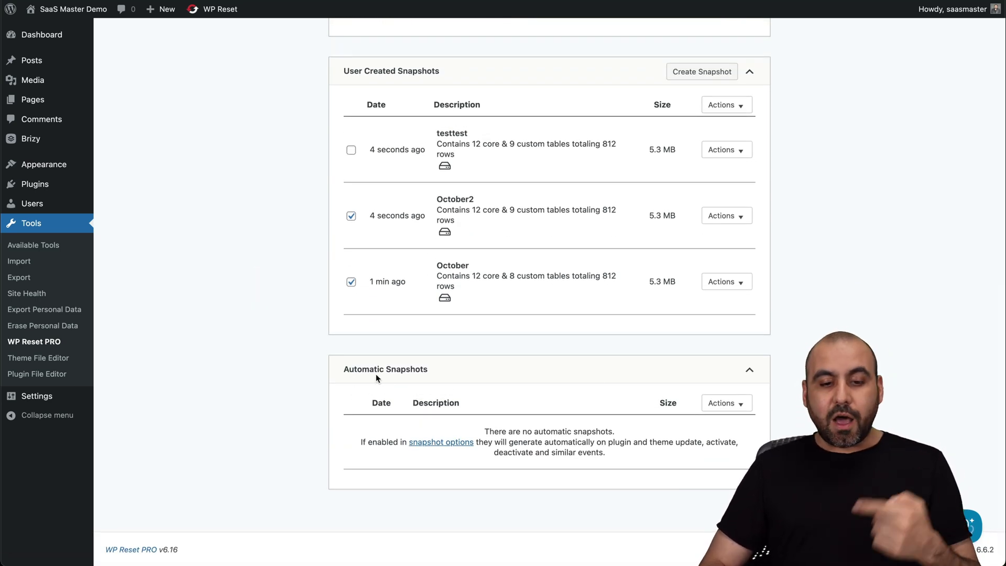
scroll(489, 377, up, 12)
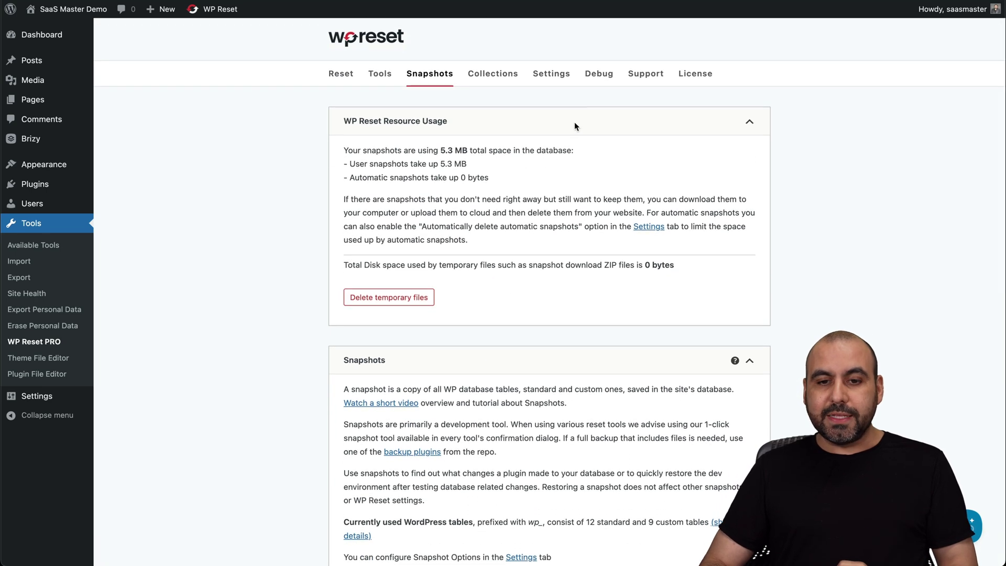
click(493, 75)
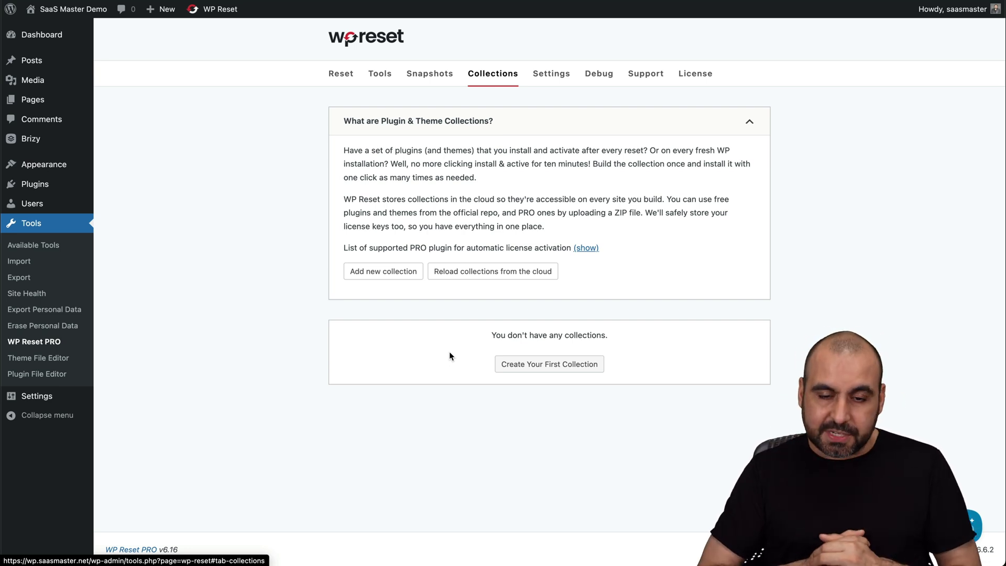
click(553, 75)
- Scroll through the Settings options, with cloud service Disabled and automatic snapshots off, then back up
scroll(521, 242, down, 1)
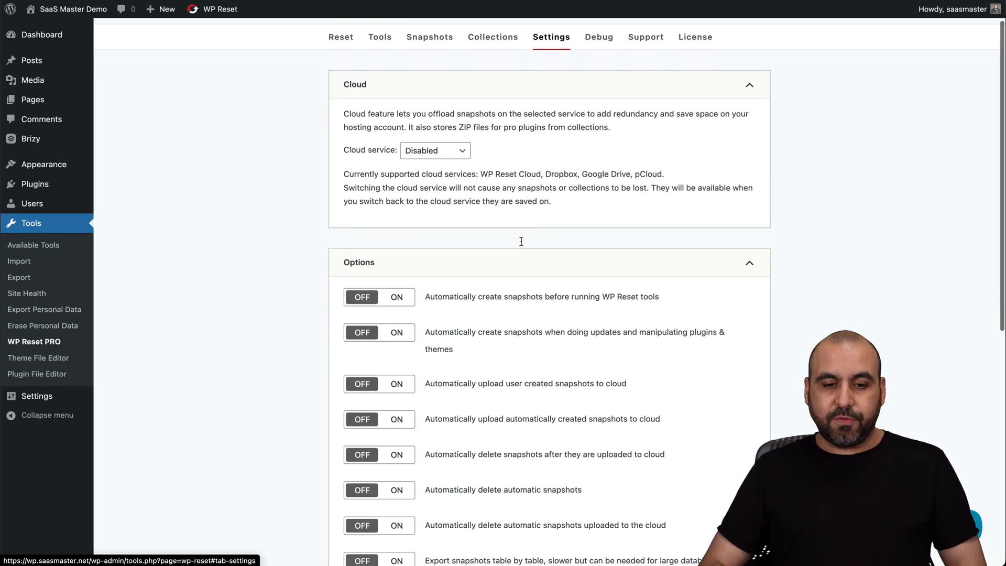
scroll(521, 242, down, 3)
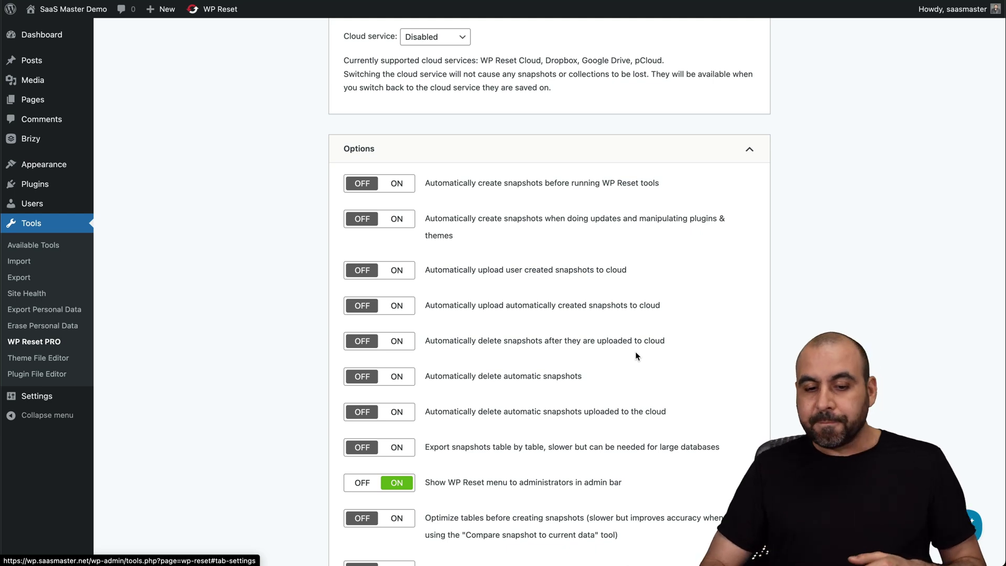
scroll(576, 324, down, 5)
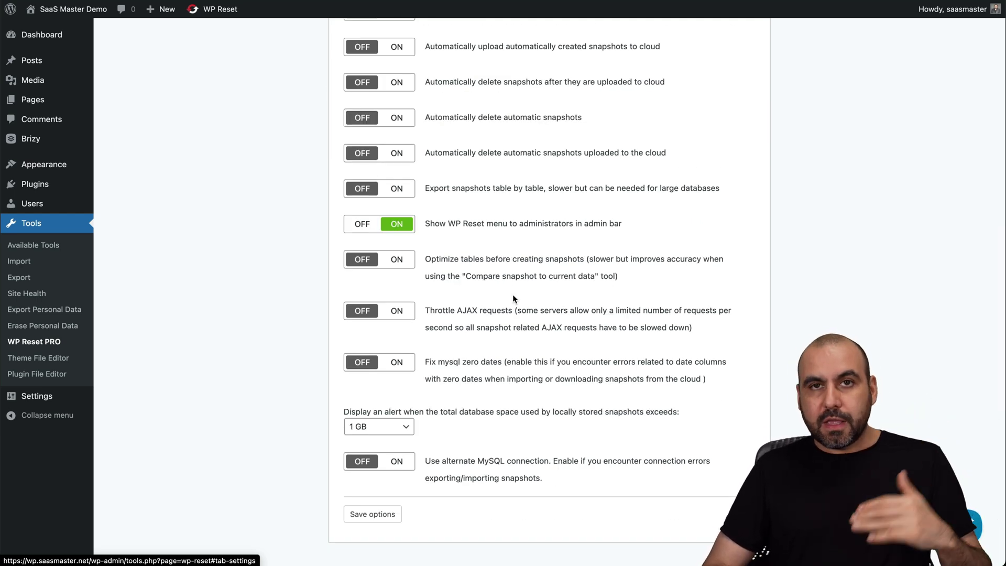
scroll(513, 295, up, 15)
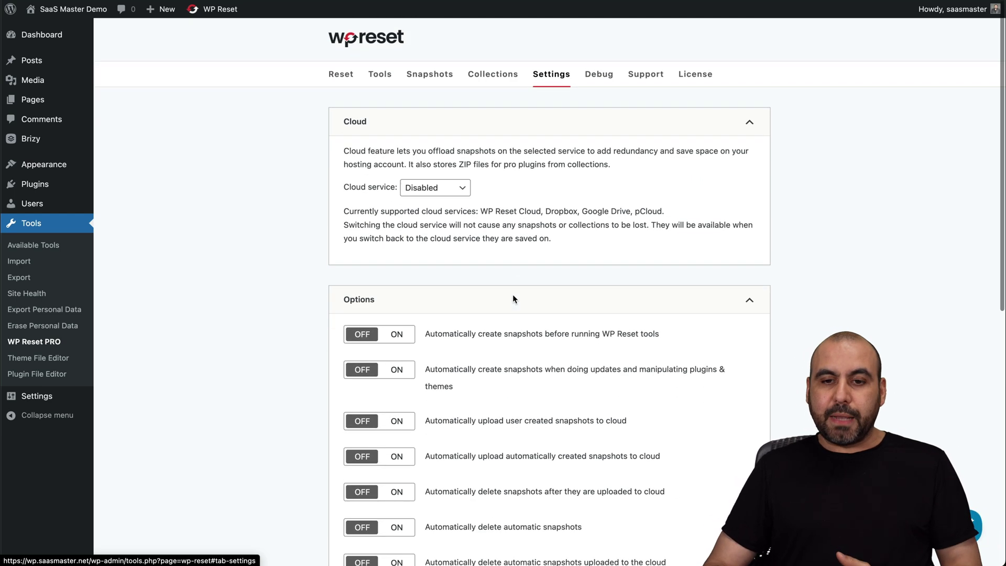
- Go to the Support tab, which shows the emergency recovery script as not enabled, plus Documentation
click(600, 75)
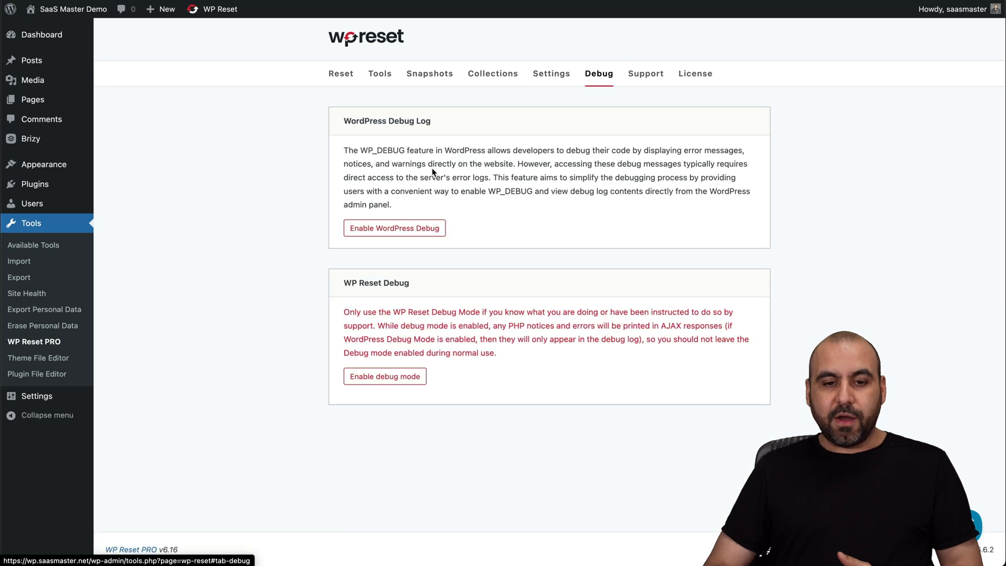
click(641, 77)
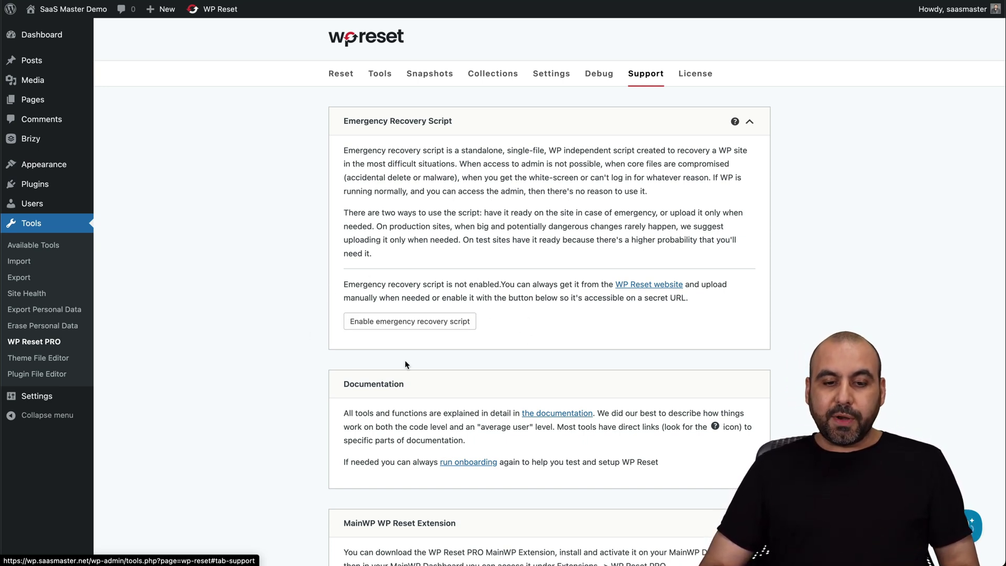
- Enable emergency recovery script v1.37 and select its private recovery URL
click(433, 321)
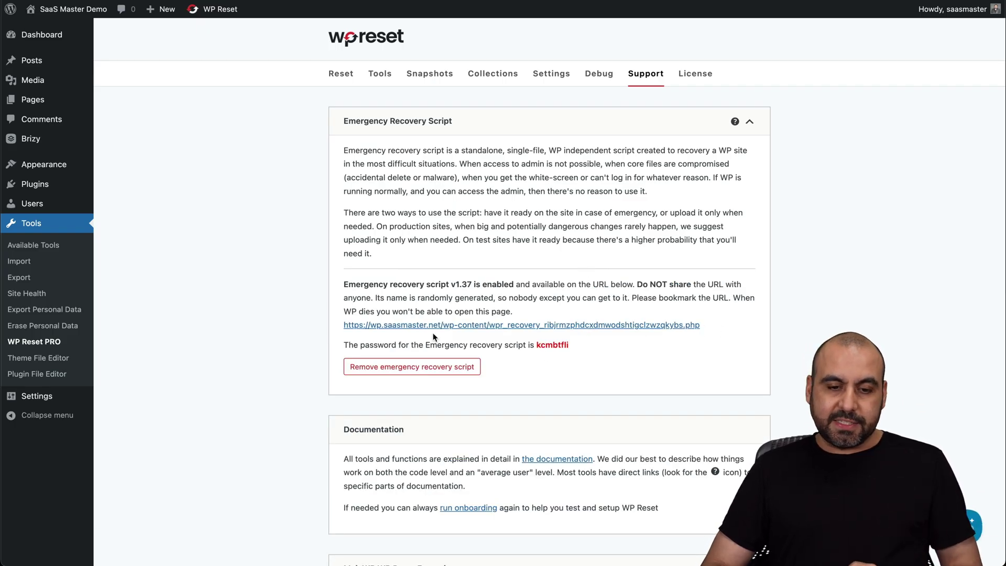
drag(701, 326, 343, 327)
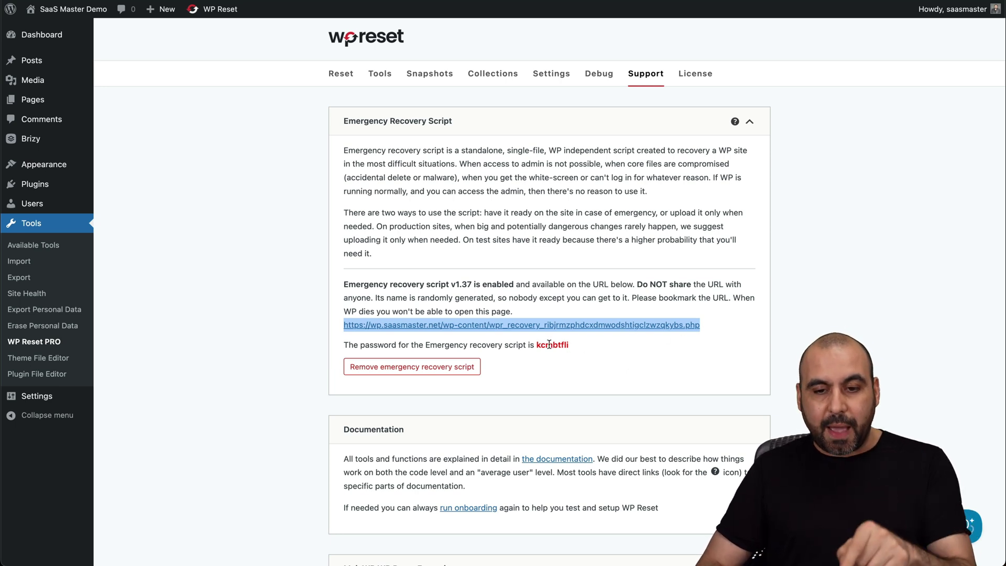
scroll(588, 389, down, 7)
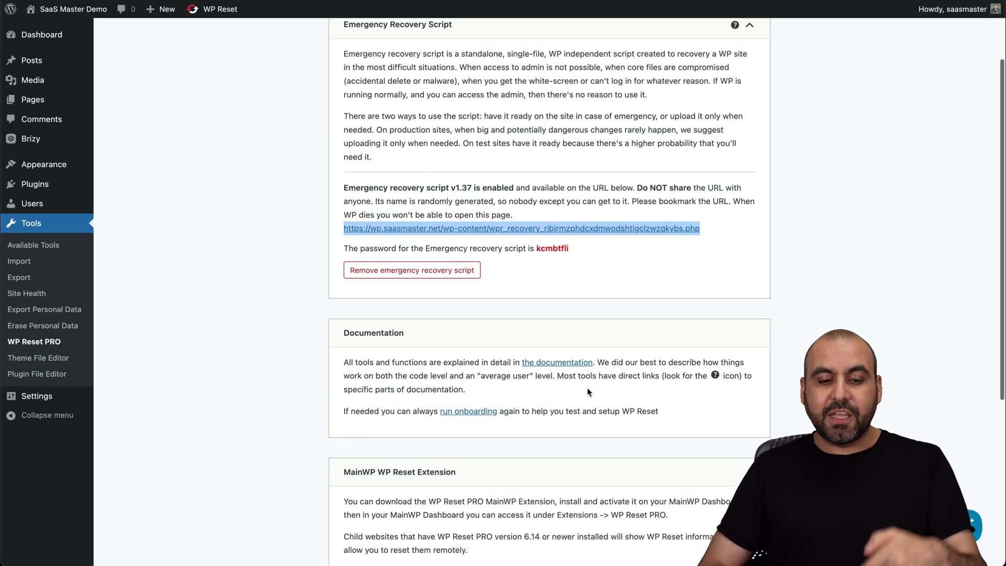
scroll(587, 390, up, 7)
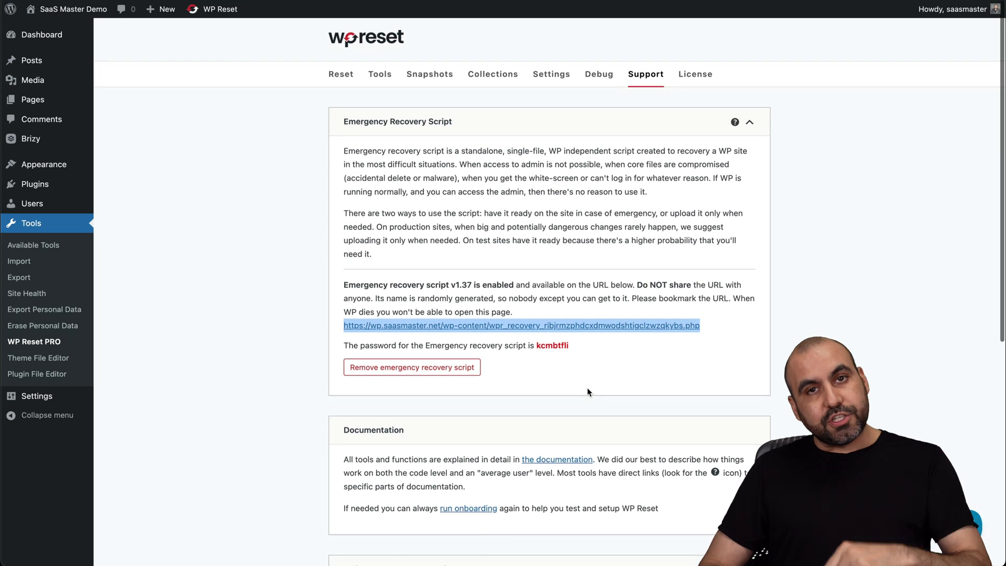
click(608, 276)
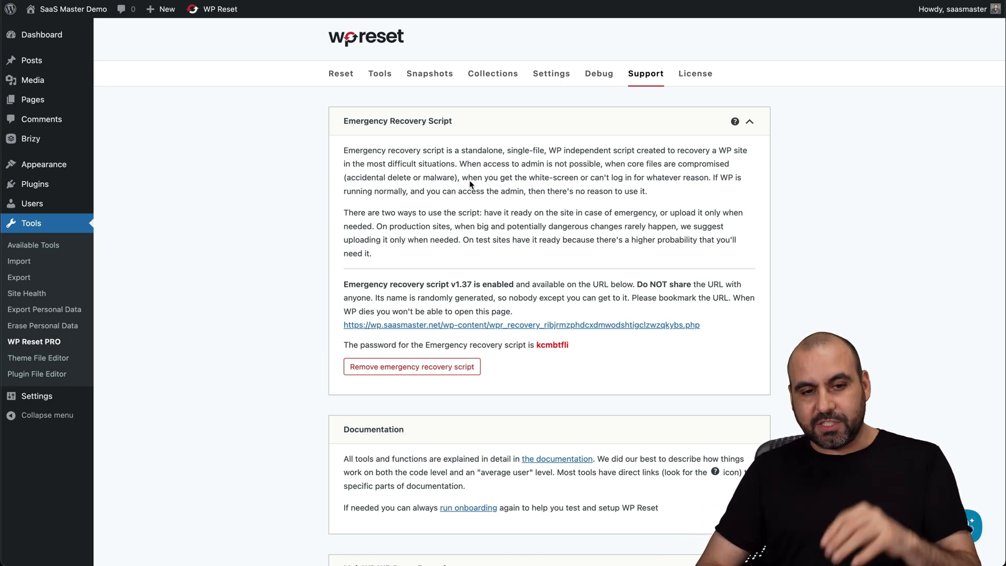
- Run Site Reset with only 'Reactivate WP Reset plugin' ticked, entering 'reset' to confirm
click(343, 78)
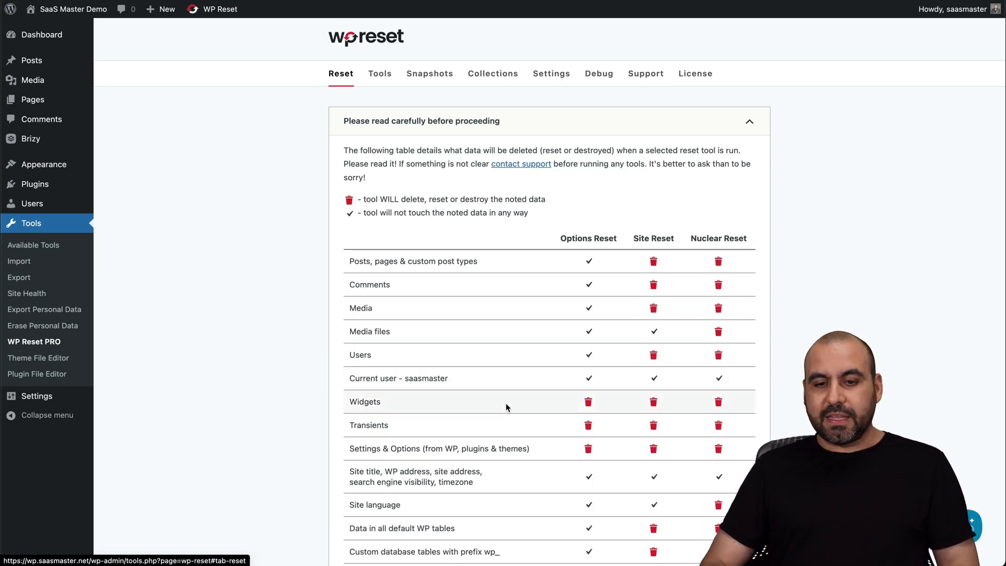
scroll(505, 406, down, 15)
scroll(506, 408, down, 5)
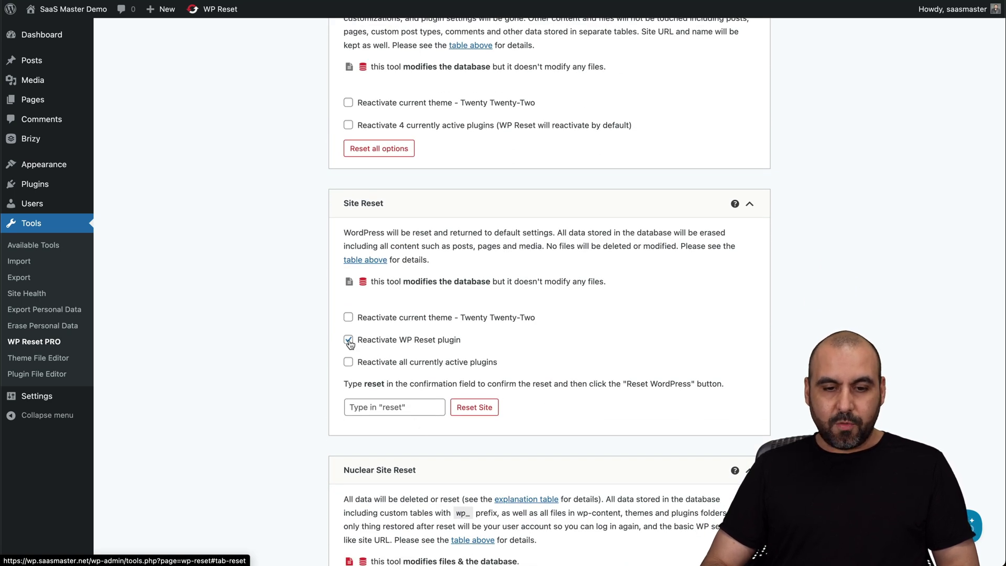
click(348, 317)
click(348, 361)
click(377, 407)
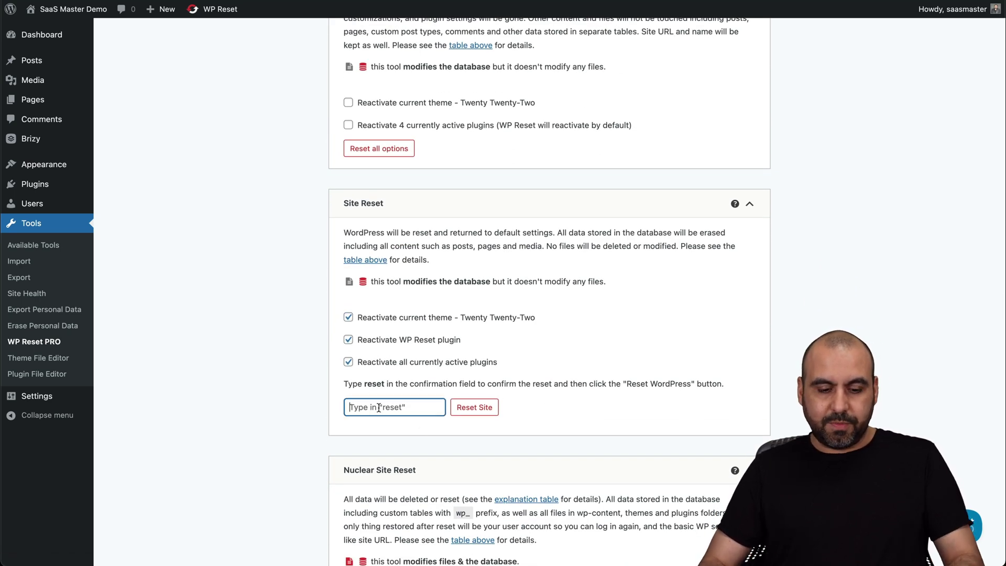
text(reset)
click(348, 318)
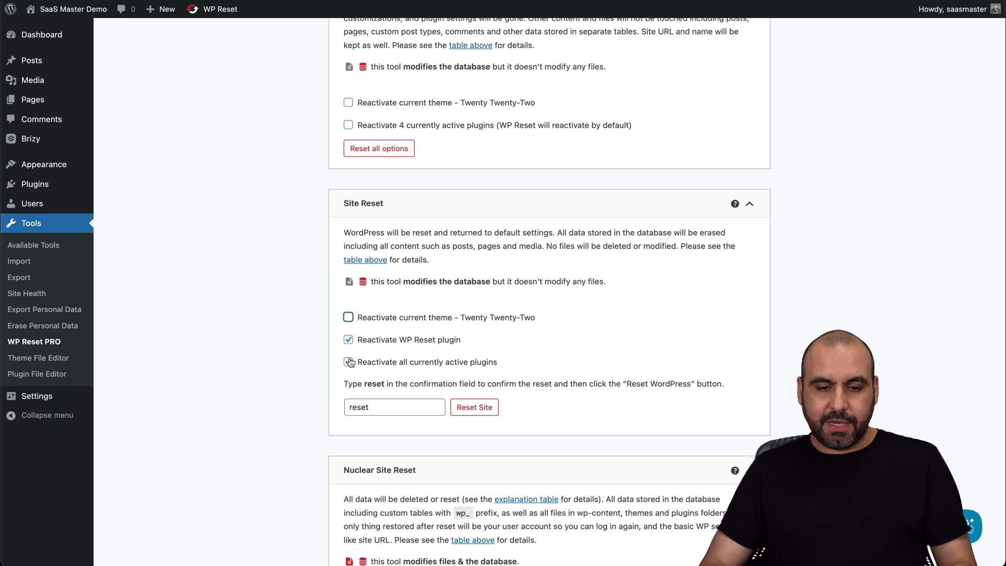
click(473, 407)
click(465, 367)
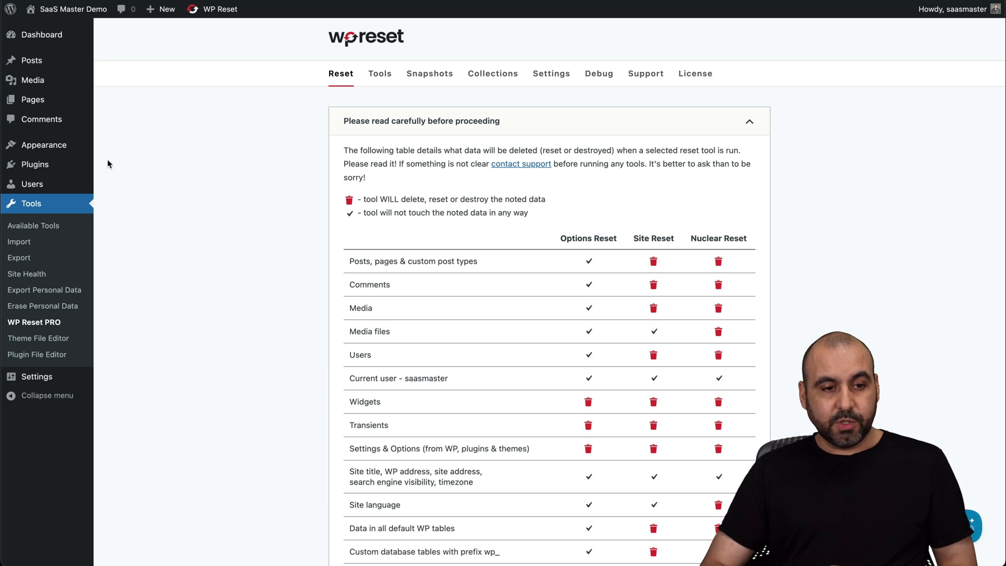
click(90, 164)
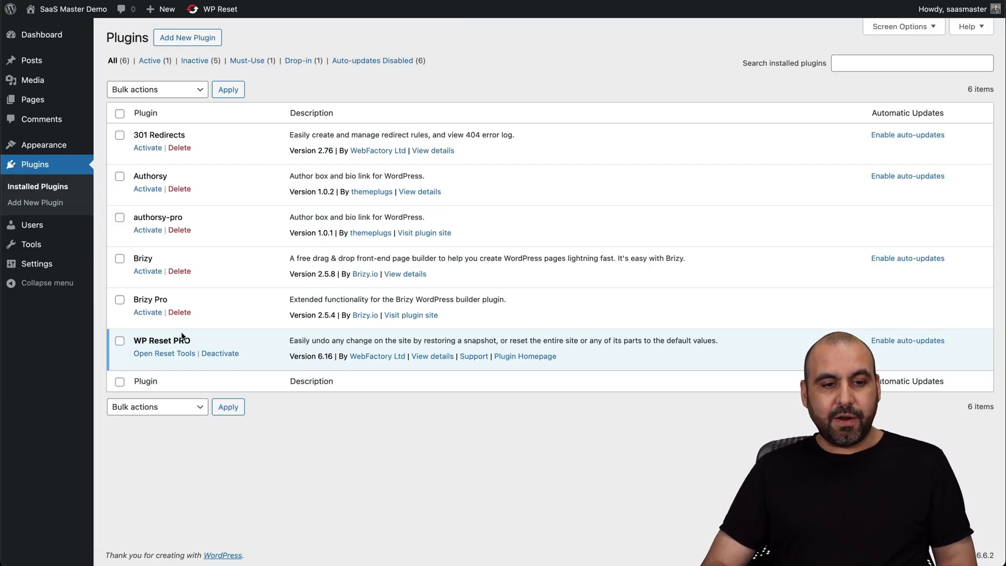
click(42, 30)
click(42, 105)
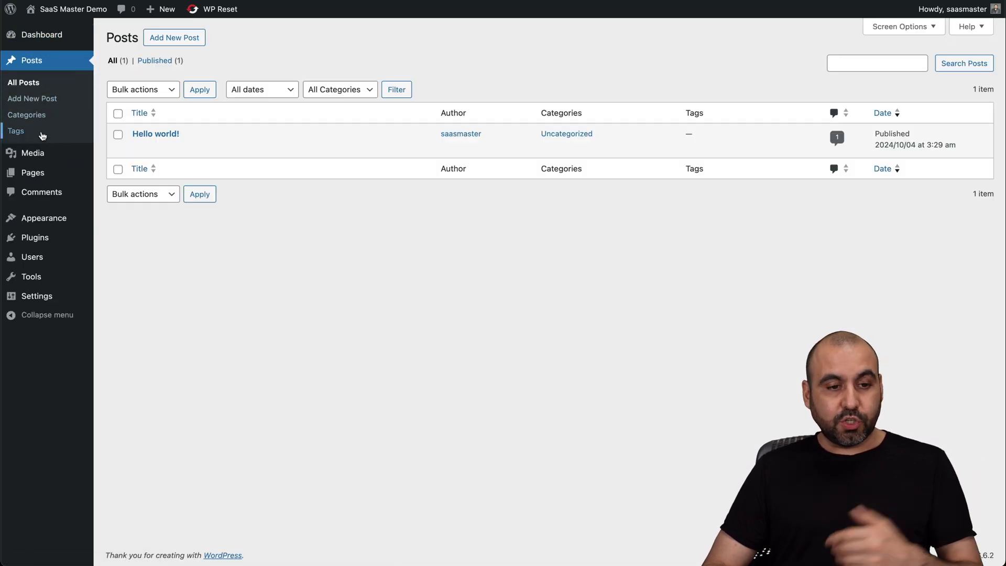
click(44, 175)
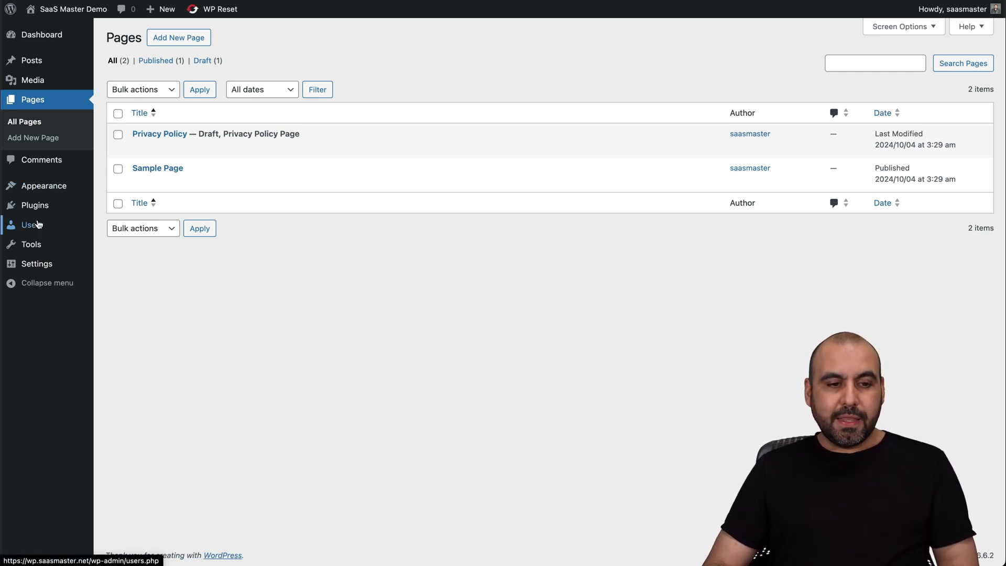
mouse_move(40, 219)
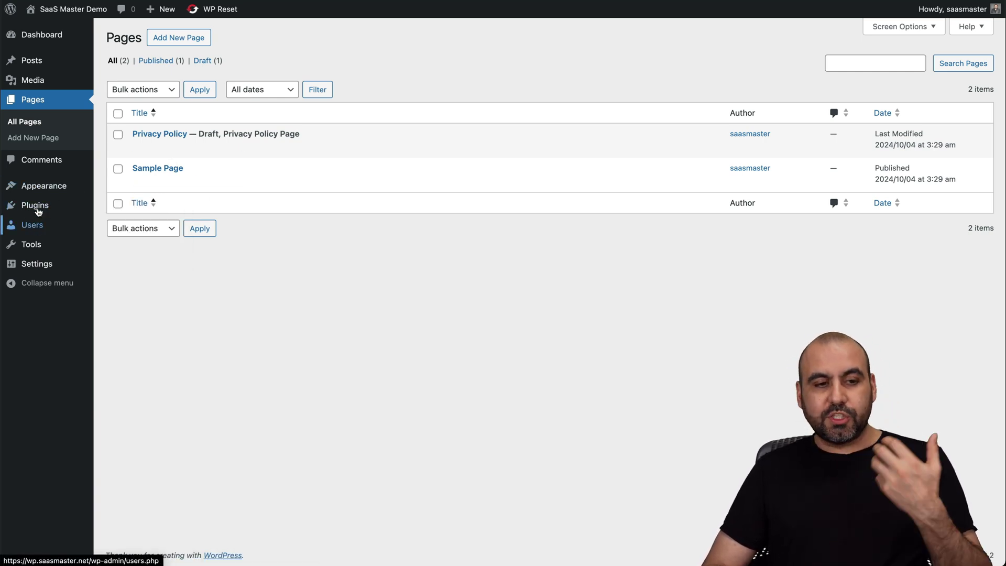
mouse_move(31, 244)
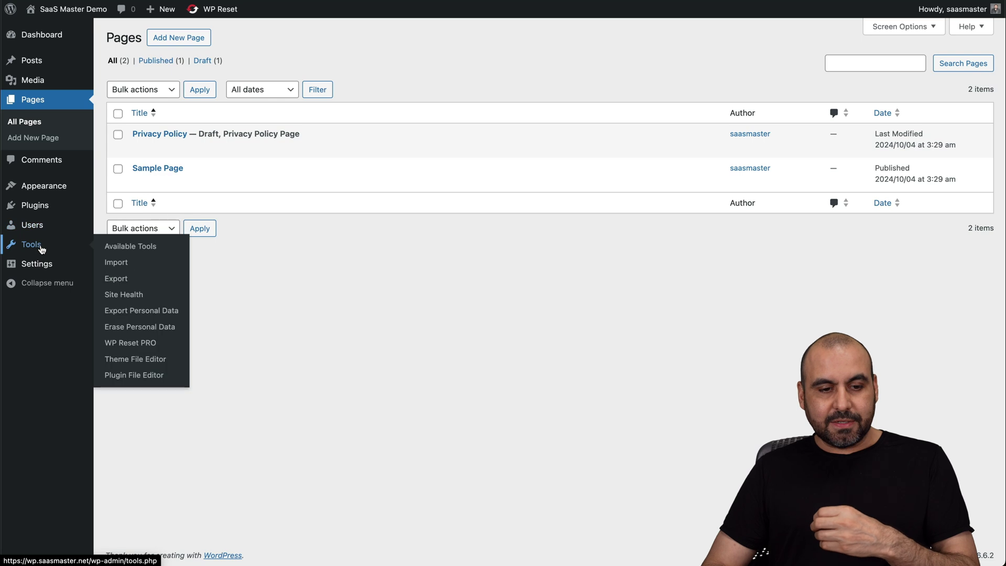
click(131, 341)
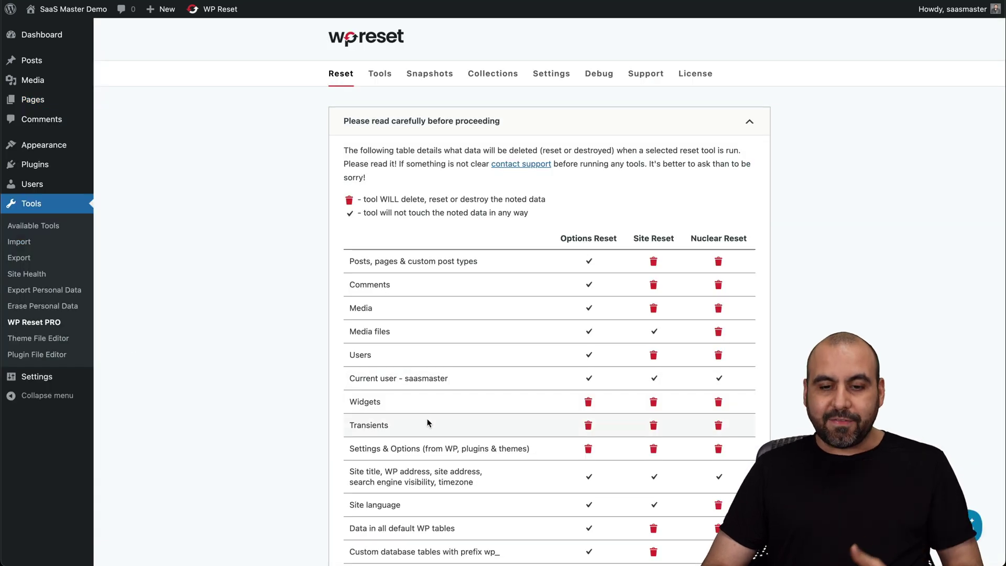
- Scroll the Reset tab to review what the Options, Site and Nuclear Reset tools delete or keep
scroll(427, 419, down, 10)
scroll(426, 418, down, 5)
scroll(427, 418, up, 20)
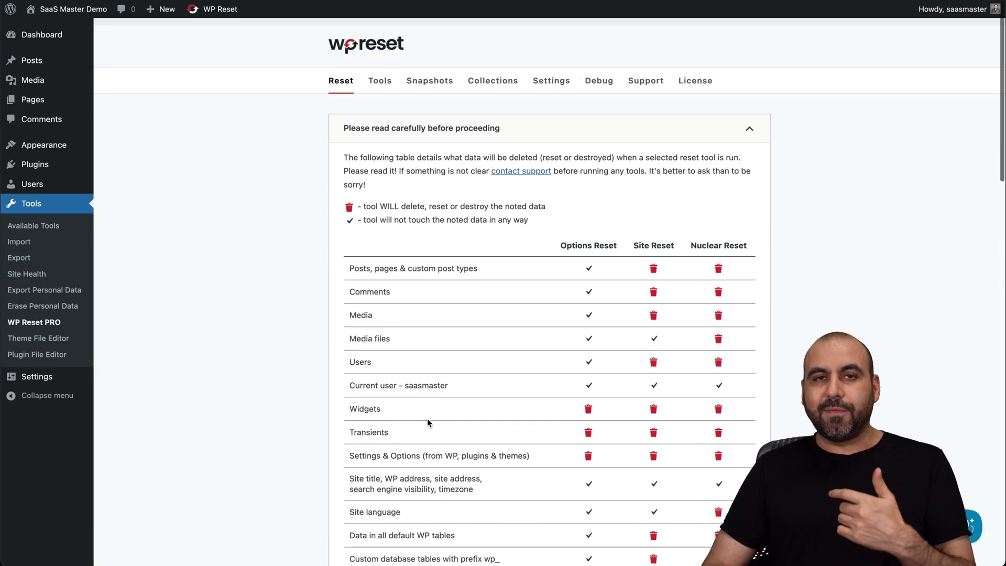